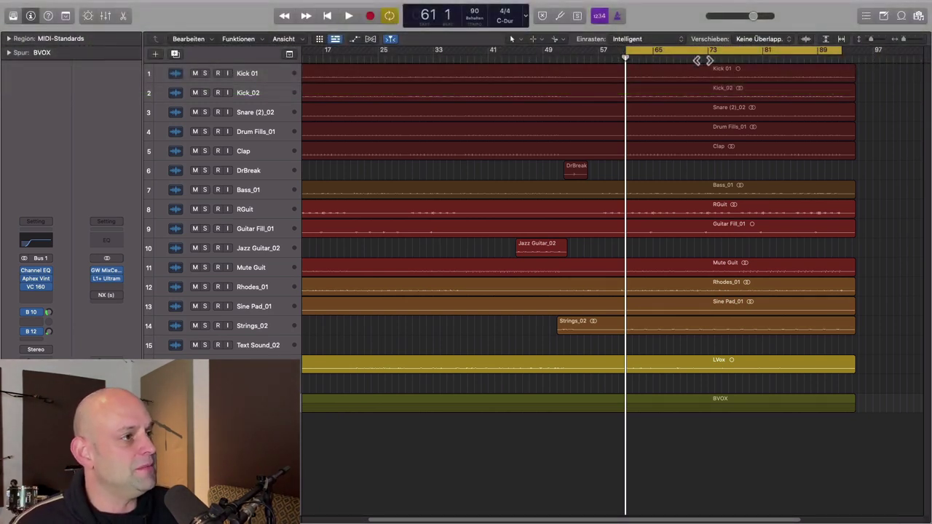
# Extend the cycle range to the end of the regions and switch on MixCentric on the stereo output during playback.
pyautogui.moveTo(843, 51); pyautogui.dragTo(859, 53)
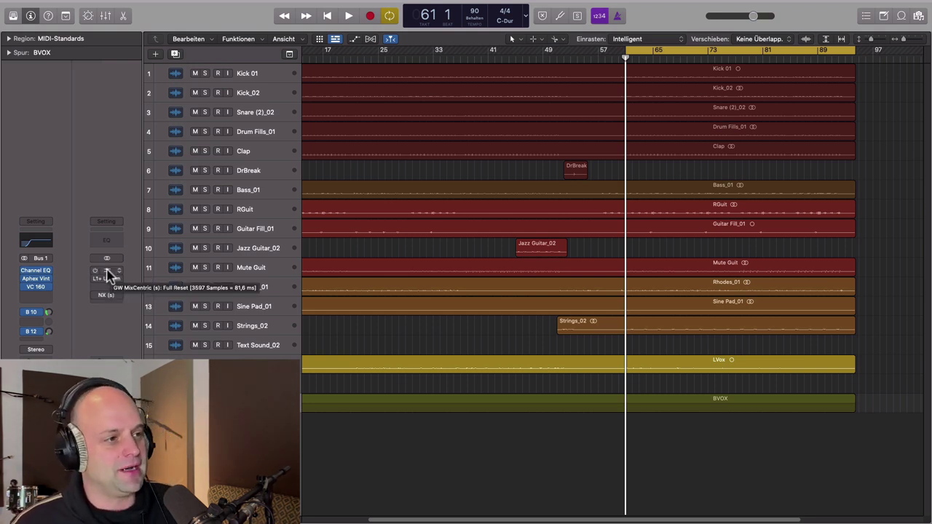
pyautogui.press('space')
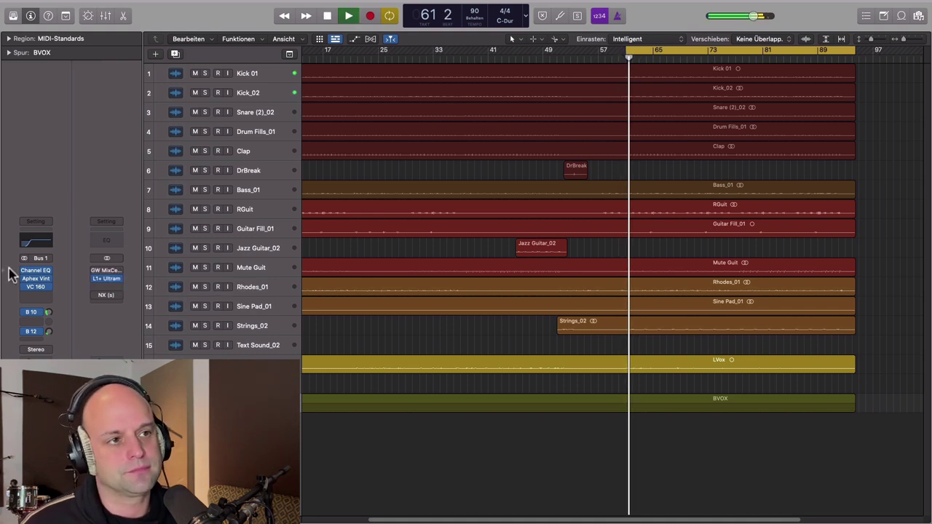
pyautogui.click(106, 271)
pyautogui.moveTo(494, 128); pyautogui.dragTo(592, 107)
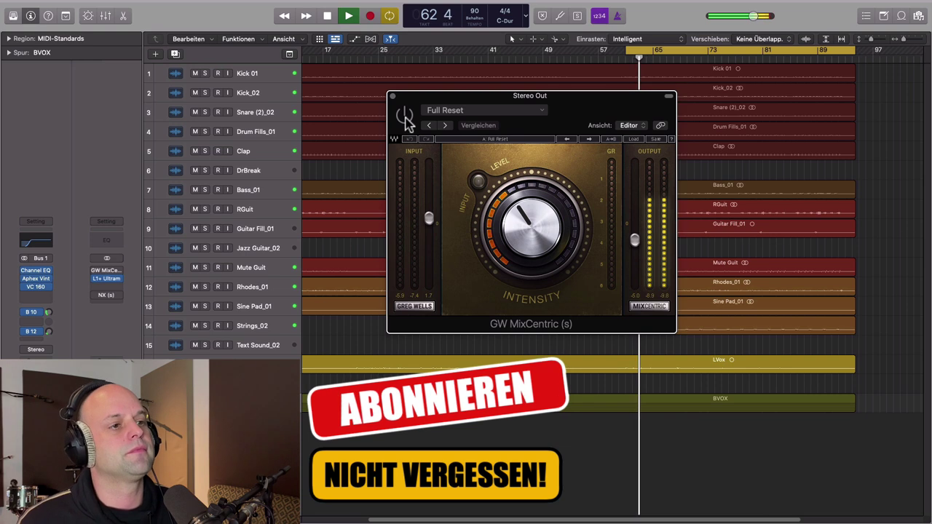
pyautogui.click(405, 118)
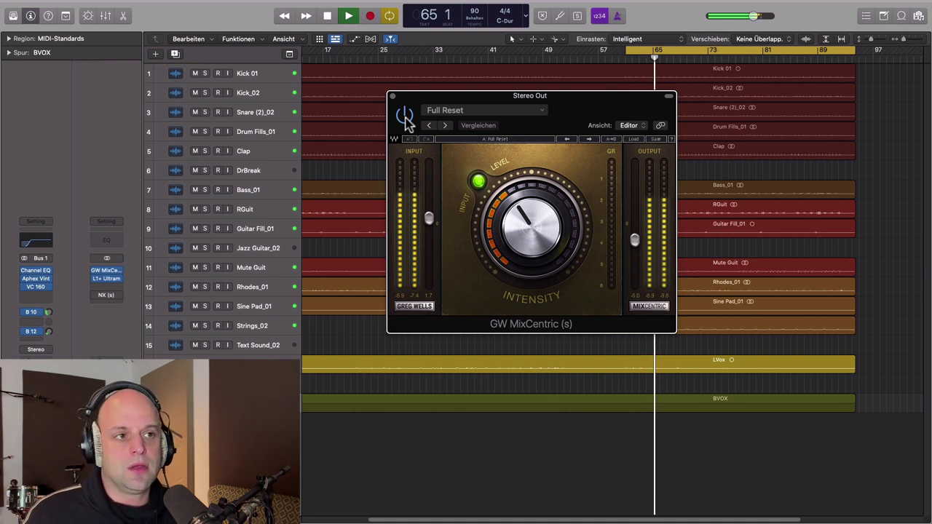
pyautogui.press('space')
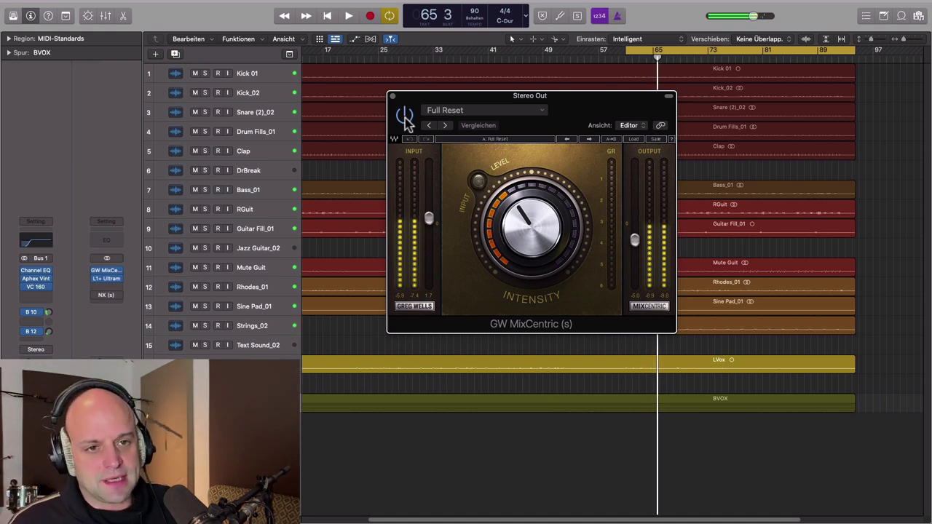
# Set MixCentric's Intensity to 35.6 and close the plug-in window.
pyautogui.moveTo(108, 284)
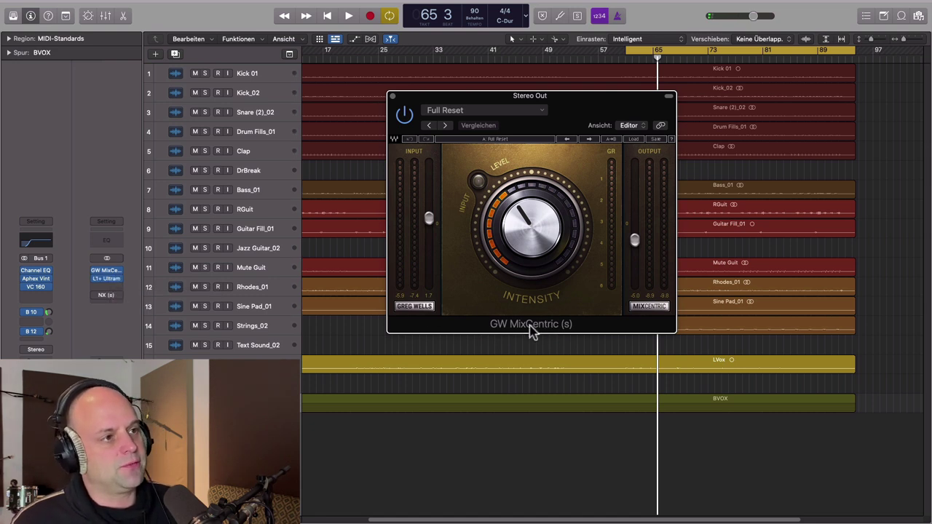
pyautogui.moveTo(576, 120); pyautogui.dragTo(559, 115)
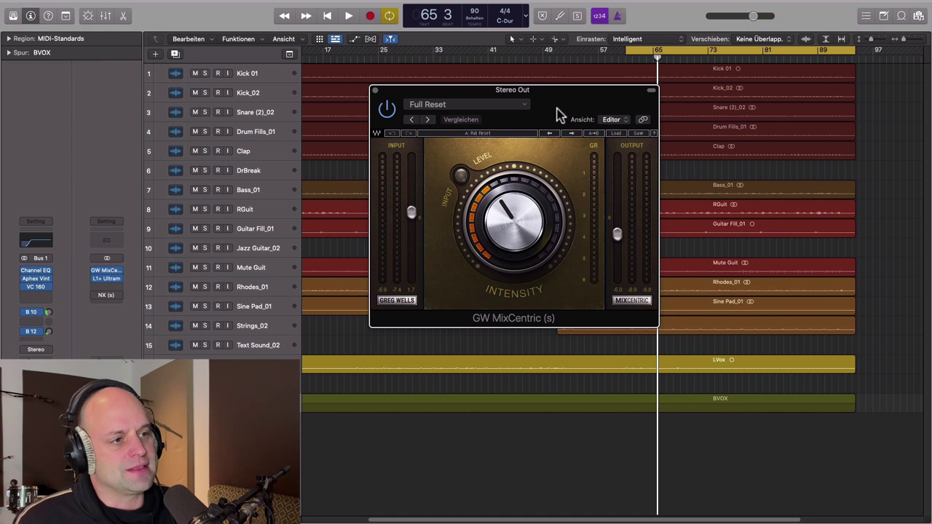
pyautogui.moveTo(518, 235)
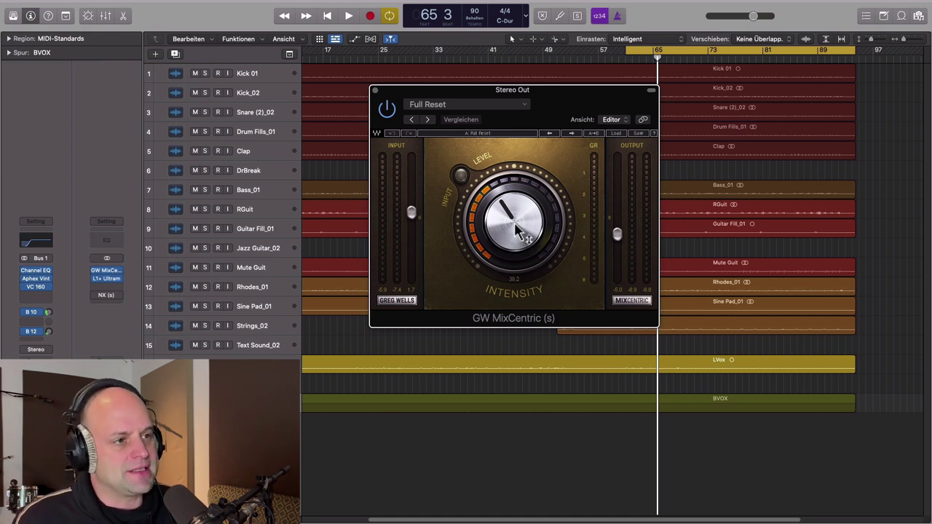
pyautogui.moveTo(519, 233)
pyautogui.mouseDown()
pyautogui.moveTo(518, 269)
pyautogui.moveTo(518, 239)
pyautogui.mouseUp()
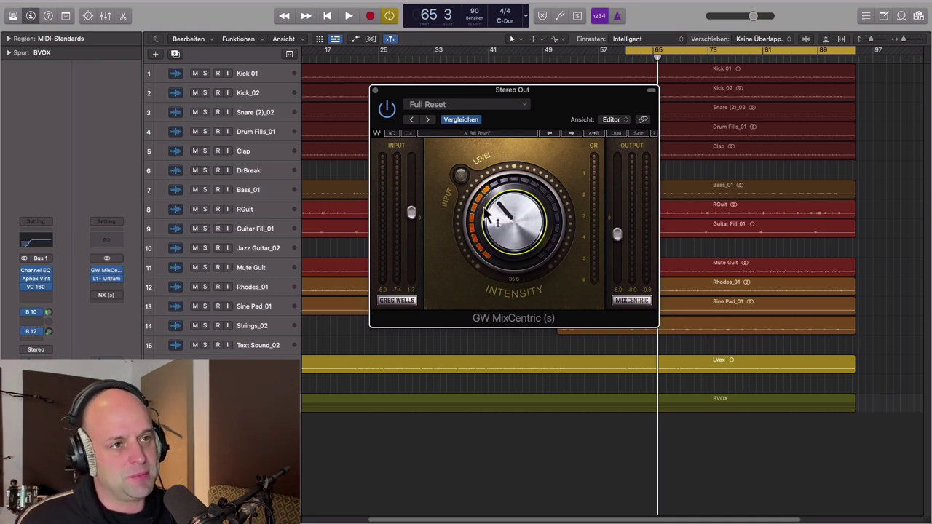
pyautogui.click(374, 91)
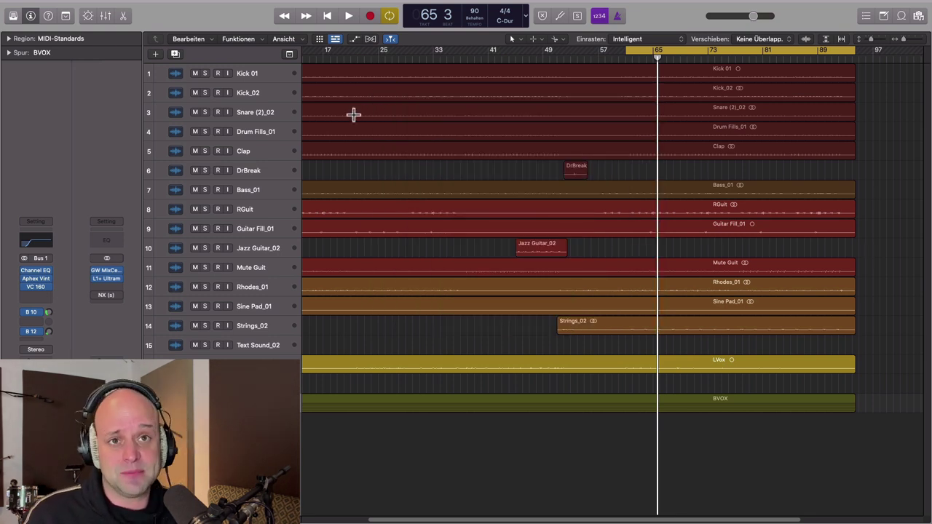
# Insert the stereo REFERENCE plug-in after the L1+ Ultramaximizer on the stereo output and open it.
pyautogui.moveTo(77, 4)
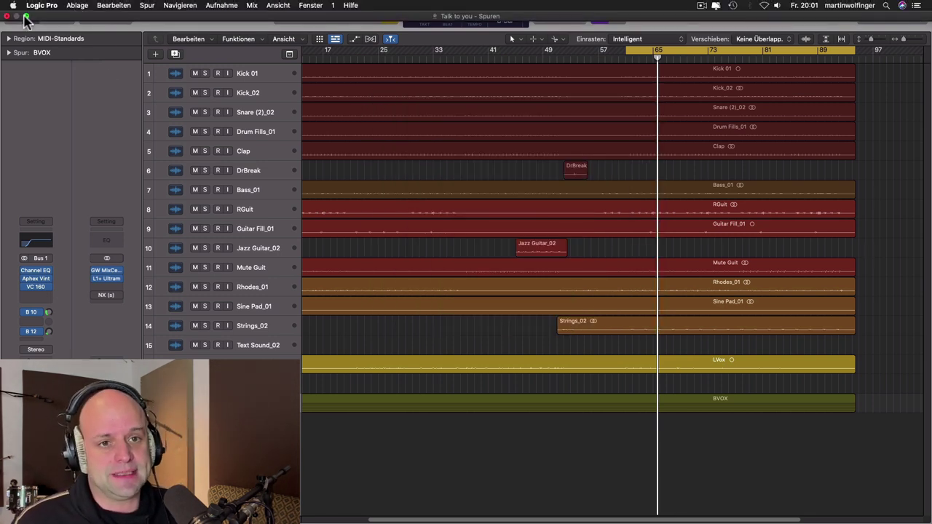
pyautogui.click(119, 288)
pyautogui.moveTo(149, 341)
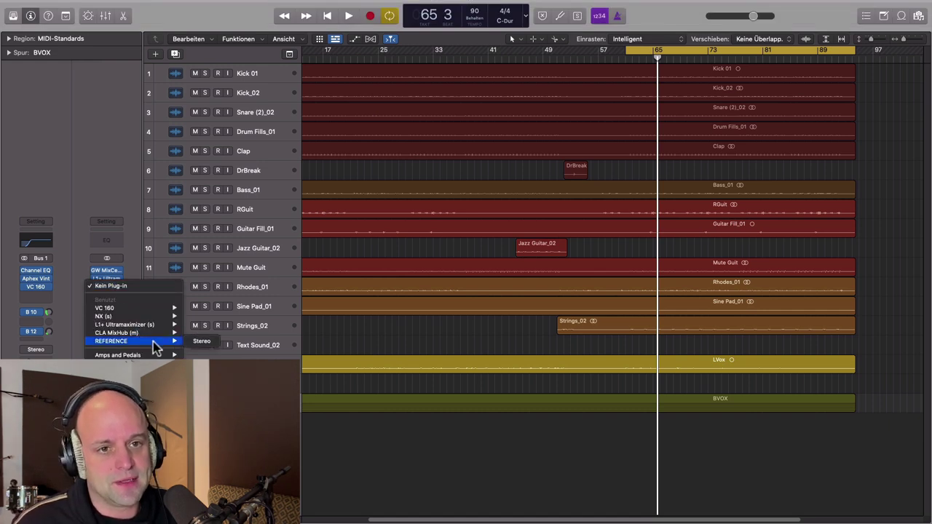
pyautogui.click(202, 342)
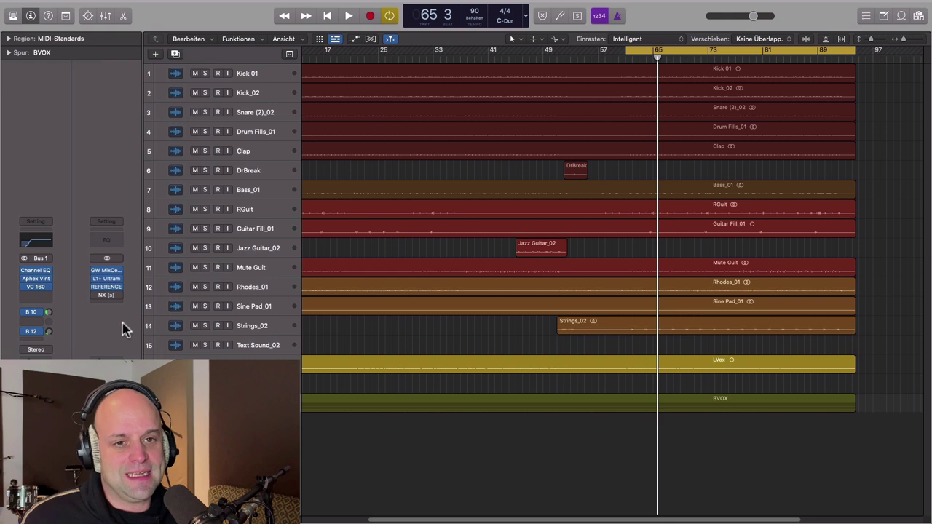
pyautogui.click(105, 288)
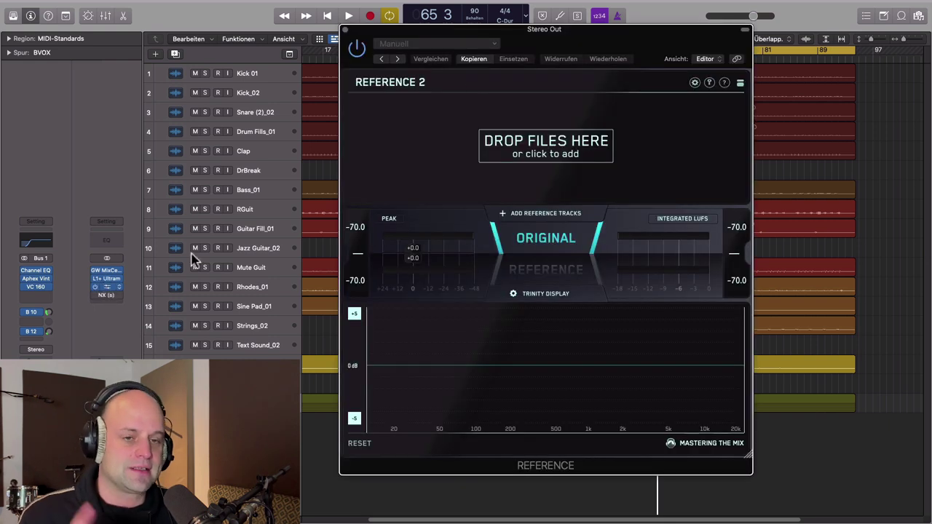
pyautogui.moveTo(558, 31); pyautogui.dragTo(580, 42)
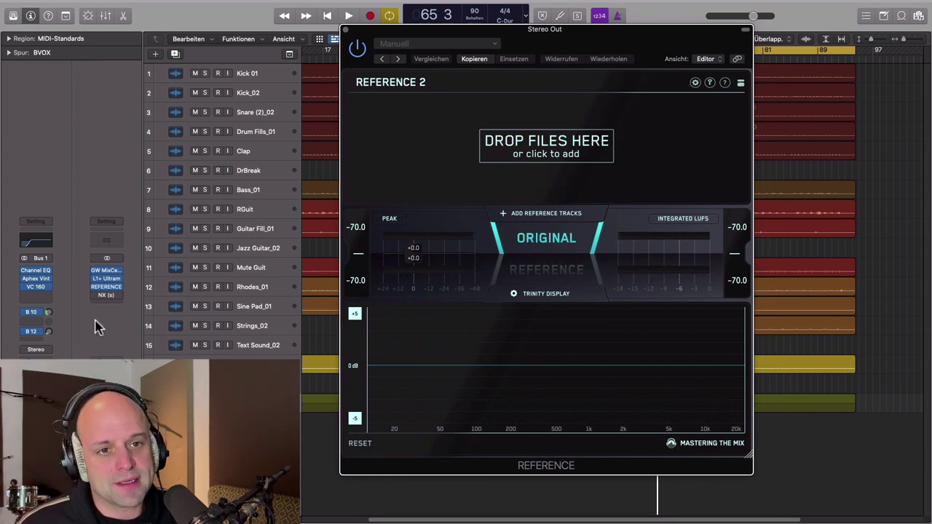
# Inspect the NX plug-in on the stereo output and remove it from the channel.
pyautogui.click(105, 296)
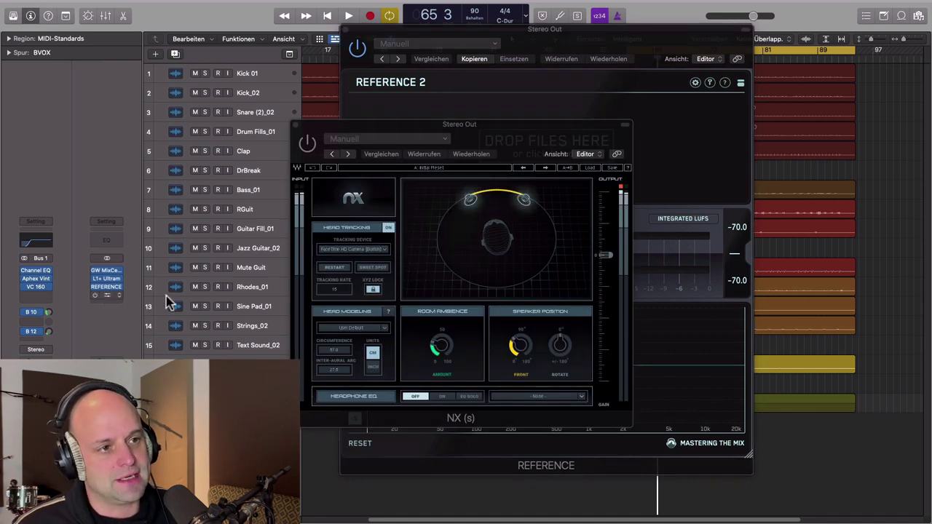
pyautogui.moveTo(541, 139); pyautogui.dragTo(441, 131)
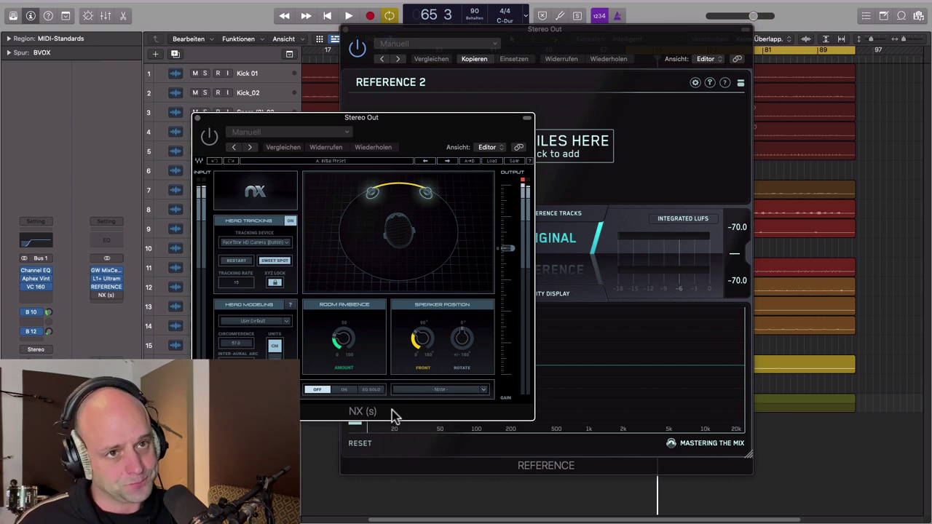
pyautogui.click(197, 118)
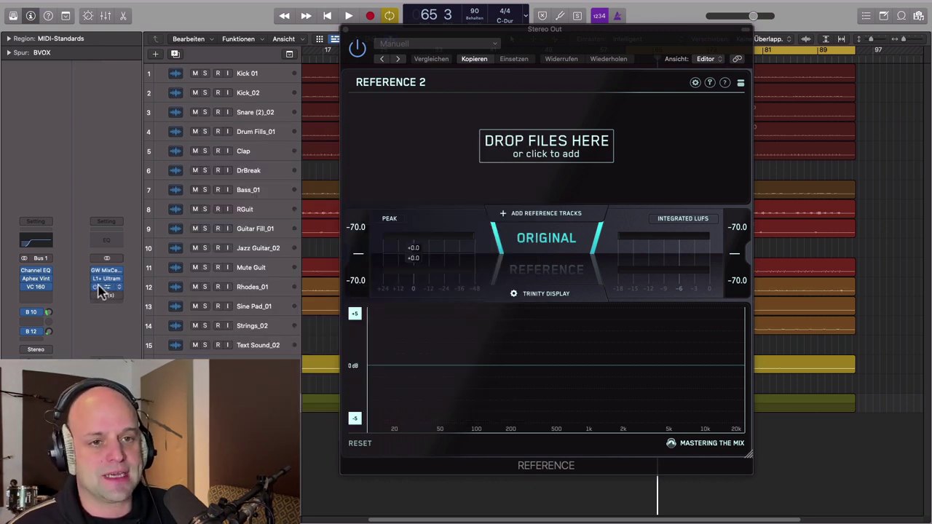
pyautogui.click(121, 306)
pyautogui.click(127, 310)
# Load the desktop files 01 Better.m4a and 01 Lay With You into REFERENCE, leaving full-screen mode meanwhile and restoring it.
pyautogui.moveTo(579, 44); pyautogui.dragTo(620, 45)
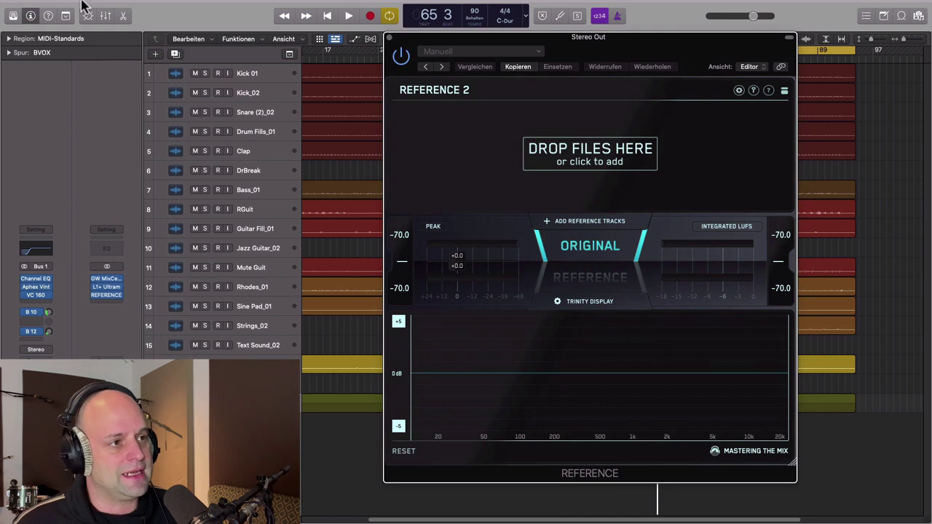
pyautogui.moveTo(81, 6)
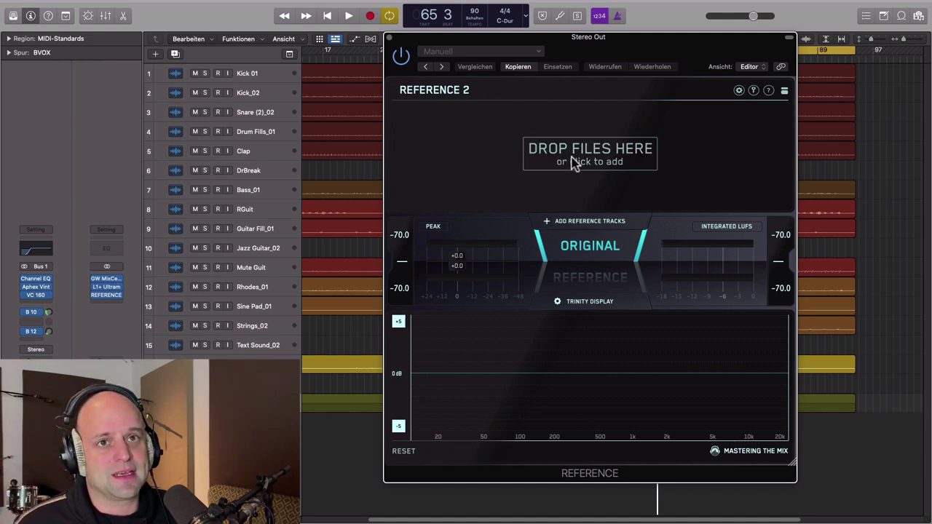
pyautogui.moveTo(48, 6)
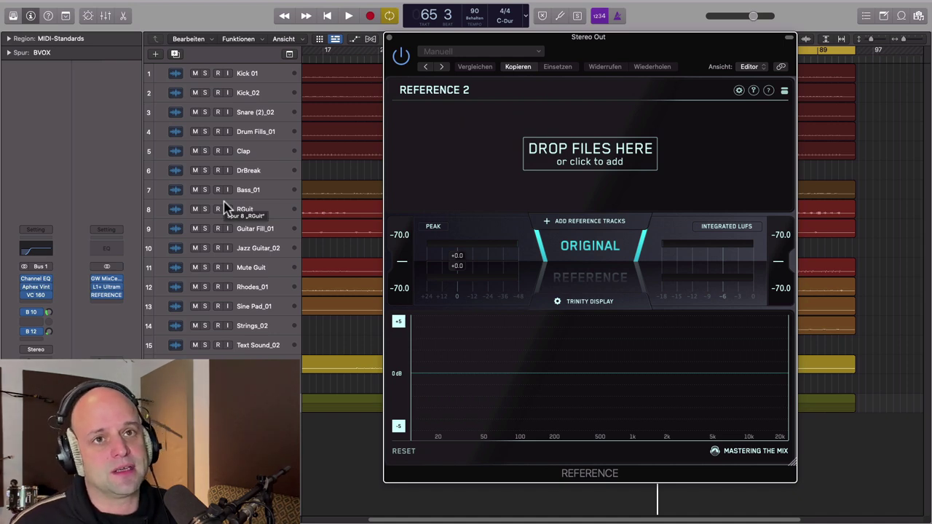
pyautogui.click(26, 16)
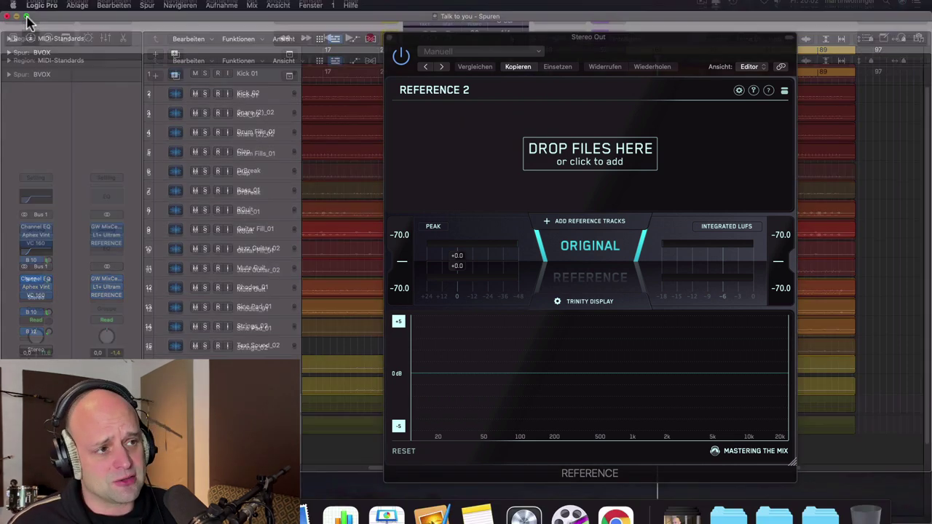
pyautogui.moveTo(62, 20); pyautogui.dragTo(249, 19)
pyautogui.click(81, 274)
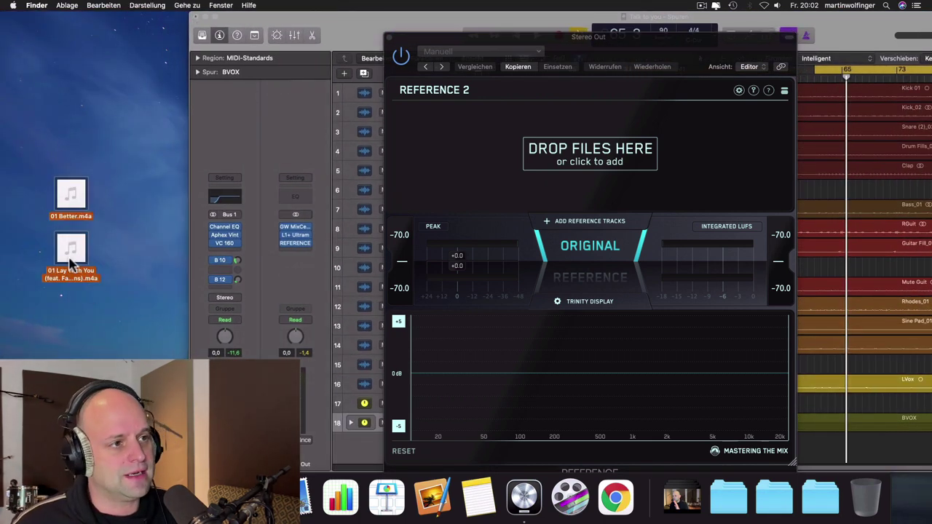
pyautogui.moveTo(70, 263); pyautogui.dragTo(575, 171)
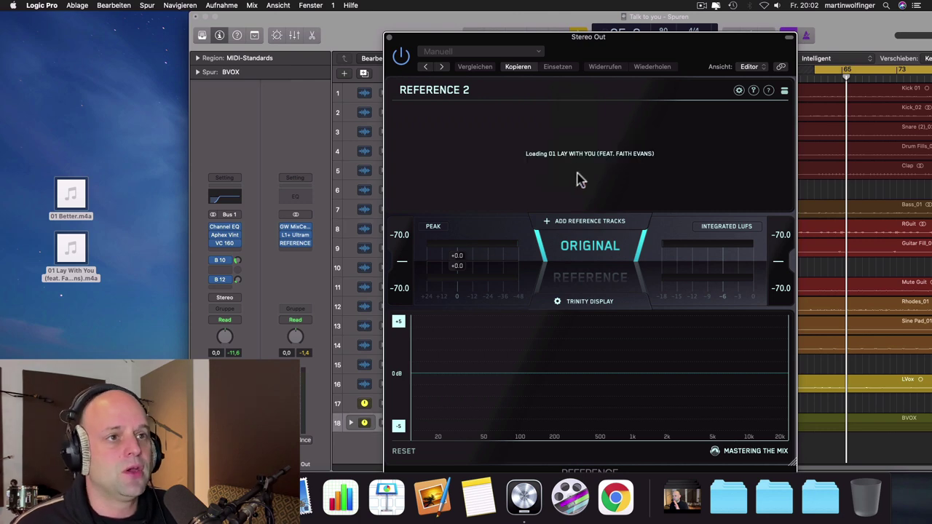
pyautogui.click(215, 16)
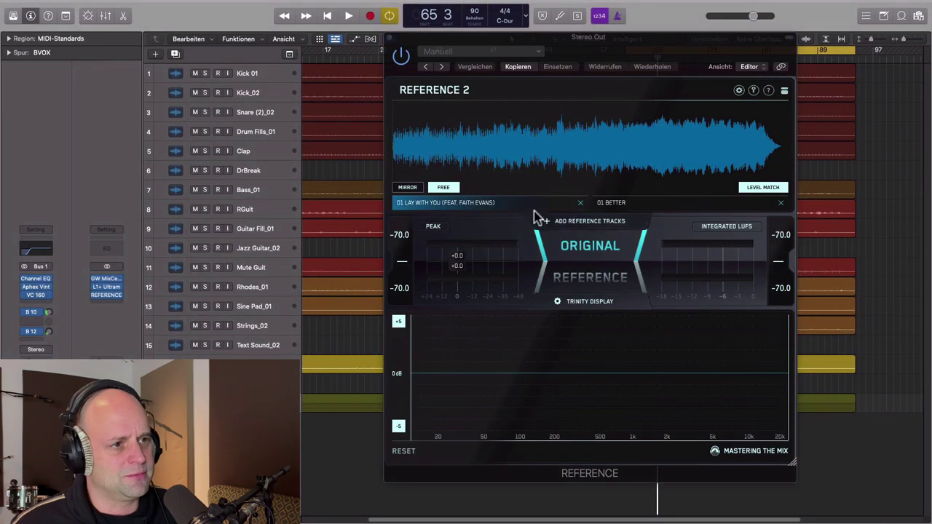
# Select the 01 BETTER reference track and loop its last loud section in the waveform.
pyautogui.moveTo(641, 48); pyautogui.dragTo(512, 52)
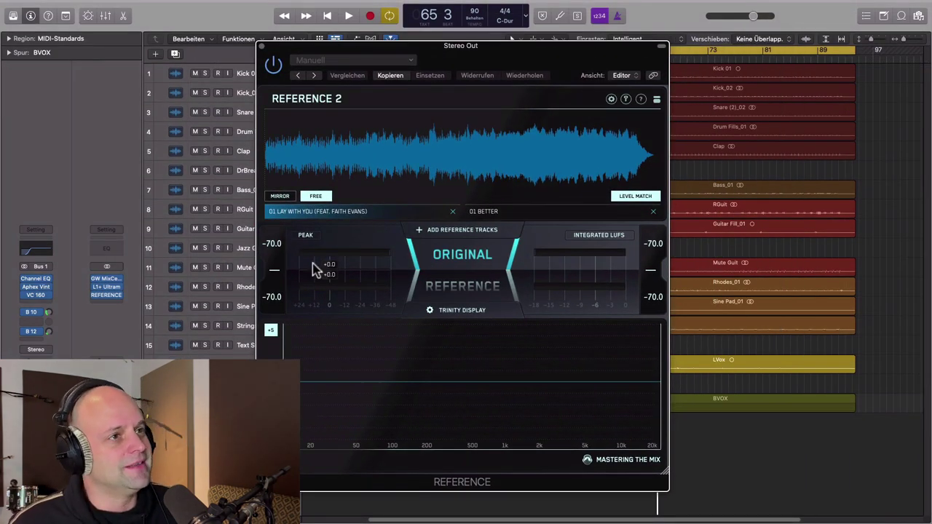
pyautogui.moveTo(521, 61); pyautogui.dragTo(563, 51)
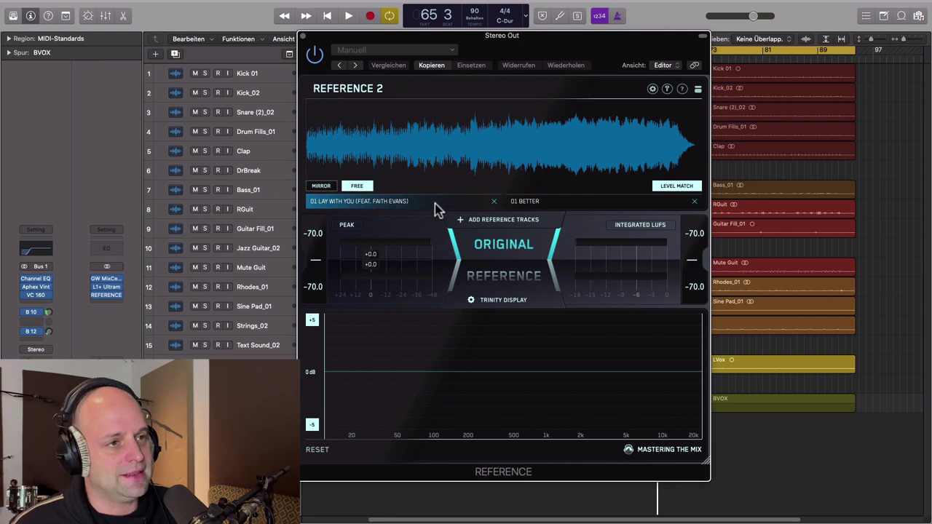
pyautogui.click(547, 207)
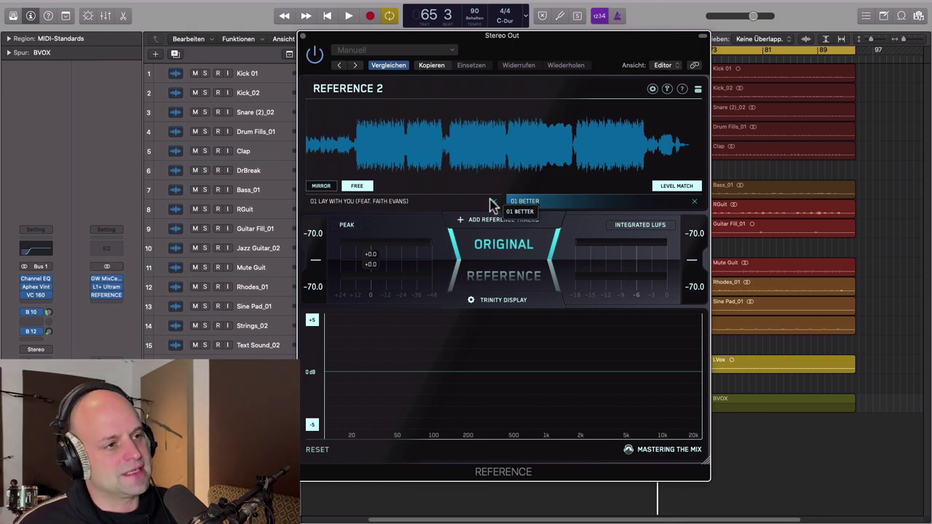
pyautogui.click(446, 204)
pyautogui.click(542, 208)
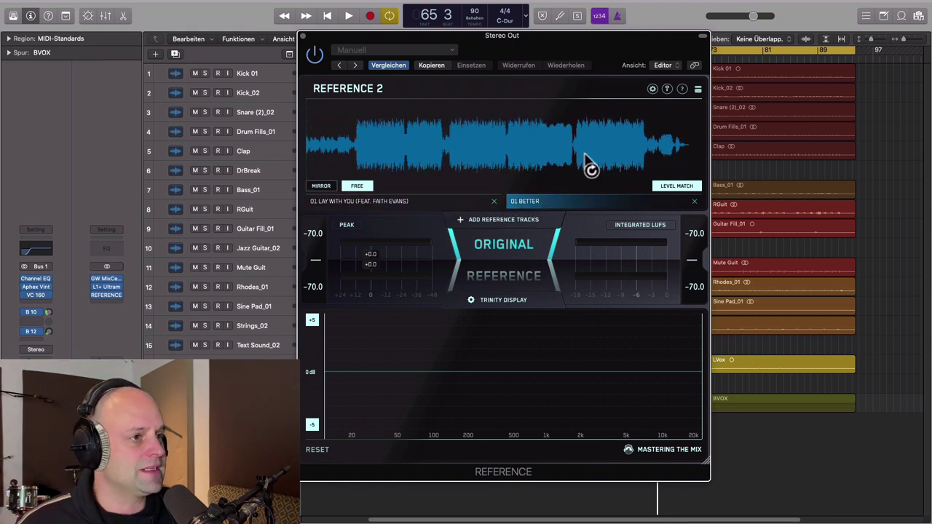
pyautogui.moveTo(575, 142); pyautogui.dragTo(650, 161)
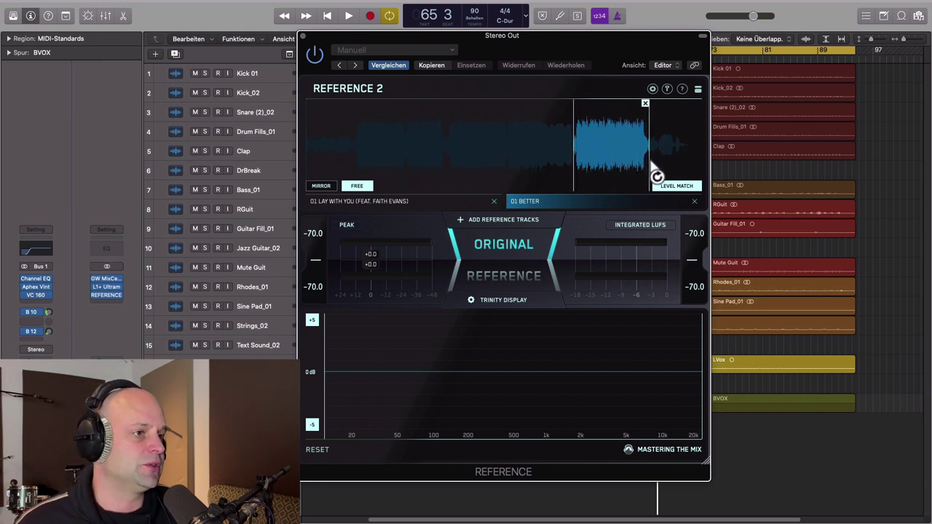
pyautogui.click(580, 129)
pyautogui.moveTo(582, 131); pyautogui.dragTo(651, 165)
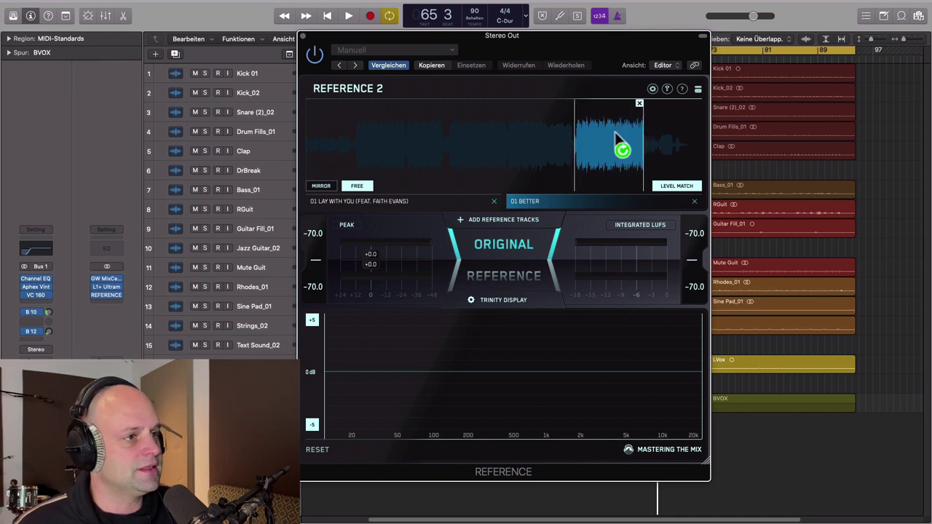
# Switch REFERENCE from the original to the reference signal and briefly play the looped section.
pyautogui.click(523, 279)
pyautogui.press('space')
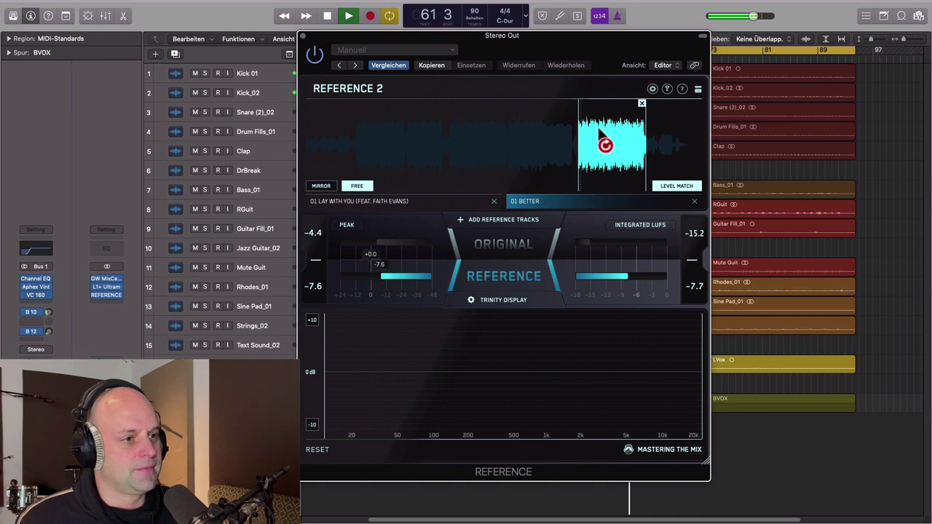
pyautogui.press('space')
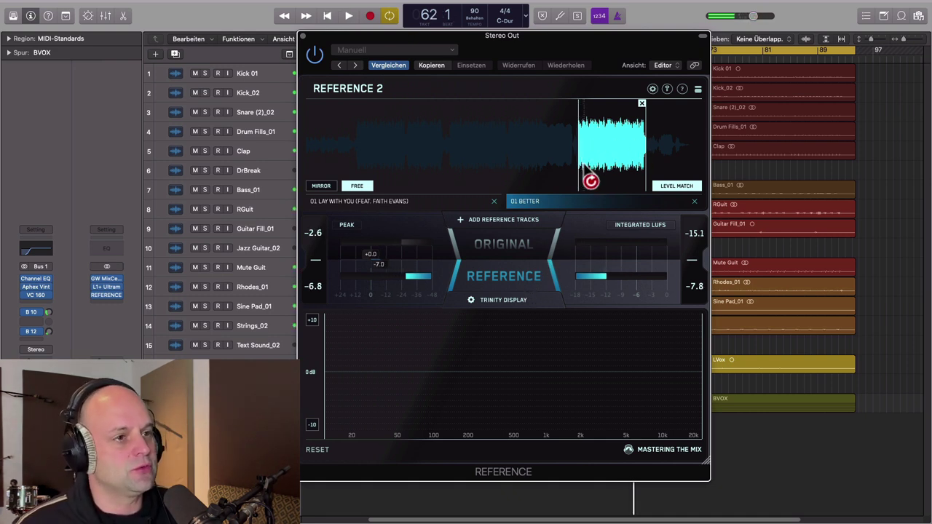
# Select the 01 LAY WITH YOU reference track and loop its loud final section, leaving out the fade at the end.
pyautogui.click(365, 202)
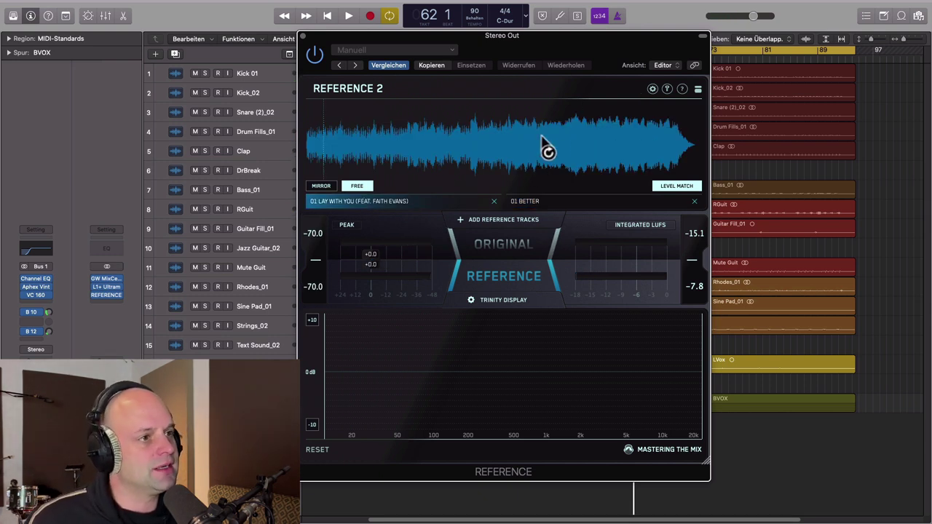
pyautogui.moveTo(572, 123); pyautogui.dragTo(676, 163)
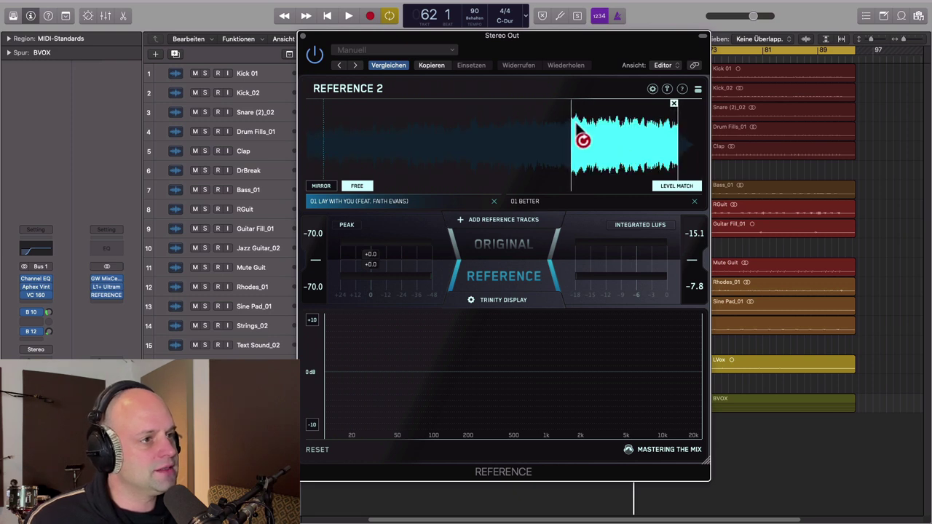
# Move the start of the 01 LAY WITH YOU loop further into the loud final section and briefly play it.
pyautogui.moveTo(580, 141); pyautogui.dragTo(605, 153)
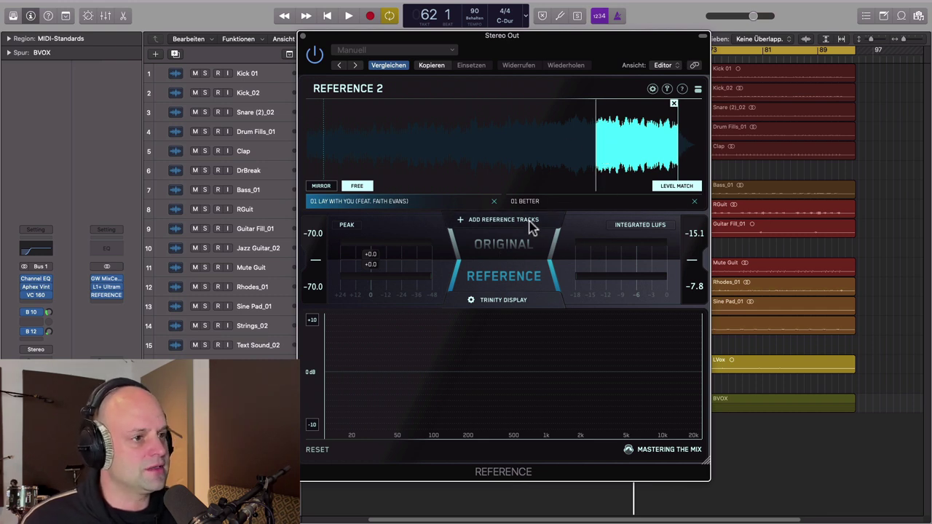
pyautogui.press('space')
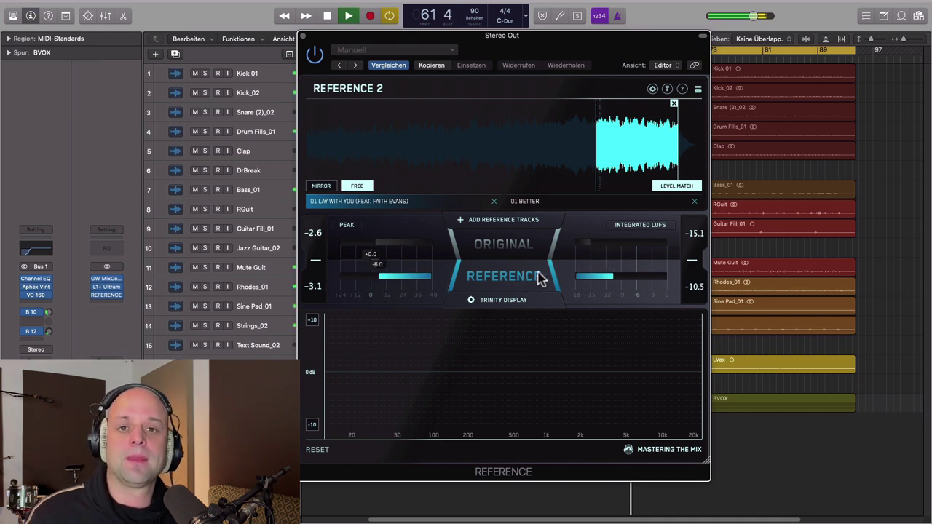
pyautogui.press('space')
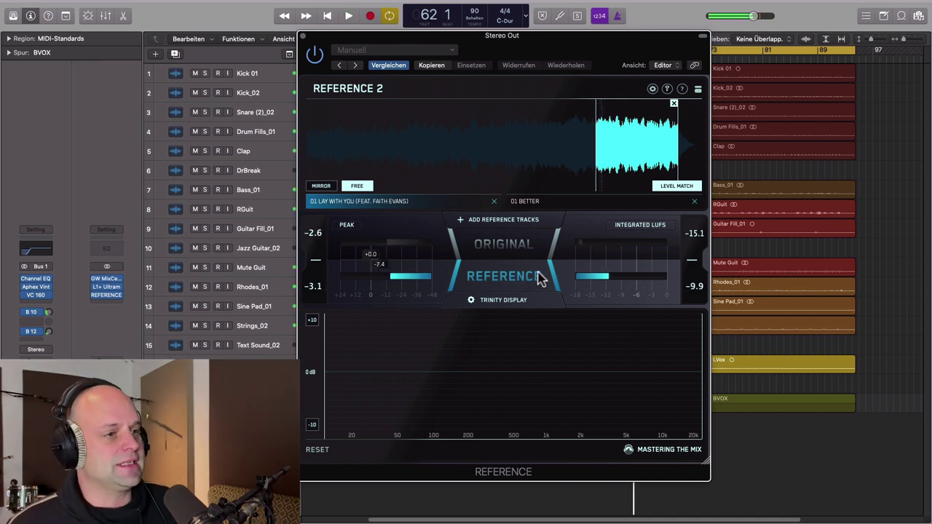
# Alternate between the two reference tracks, settle on 01 BETTER, and switch REFERENCE to the original signal.
pyautogui.click(518, 204)
pyautogui.click(466, 206)
pyautogui.click(555, 207)
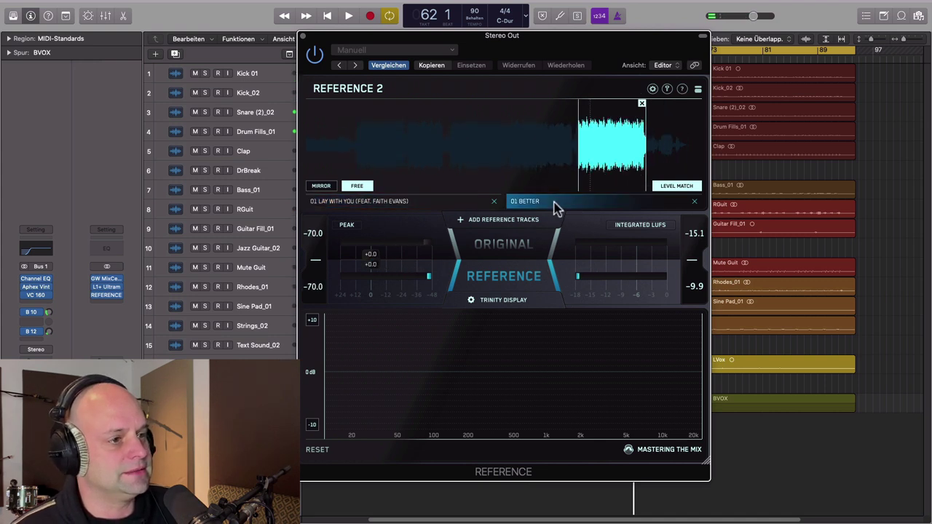
pyautogui.click(508, 250)
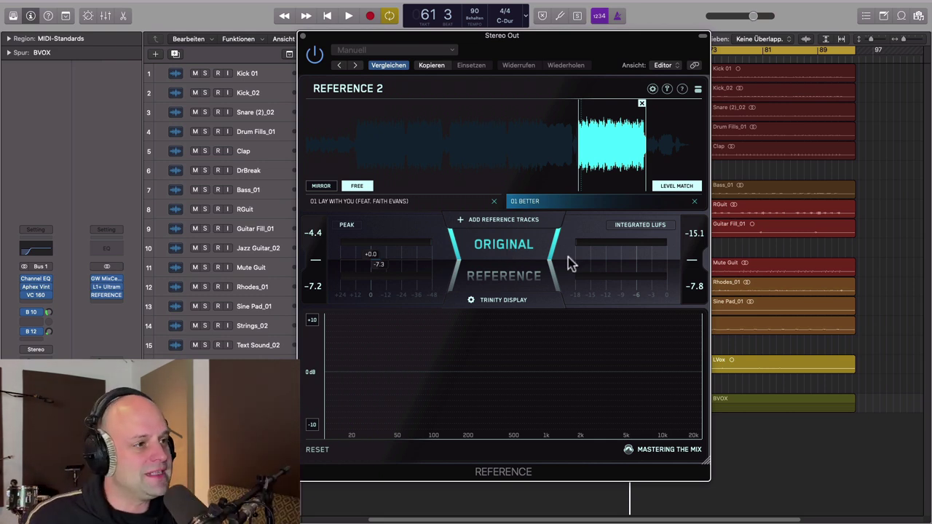
# Flip between the 01 BETTER and 01 LAY WITH YOU references with playback stopped, leaving 01 LAY WITH YOU selected.
pyautogui.click(678, 186)
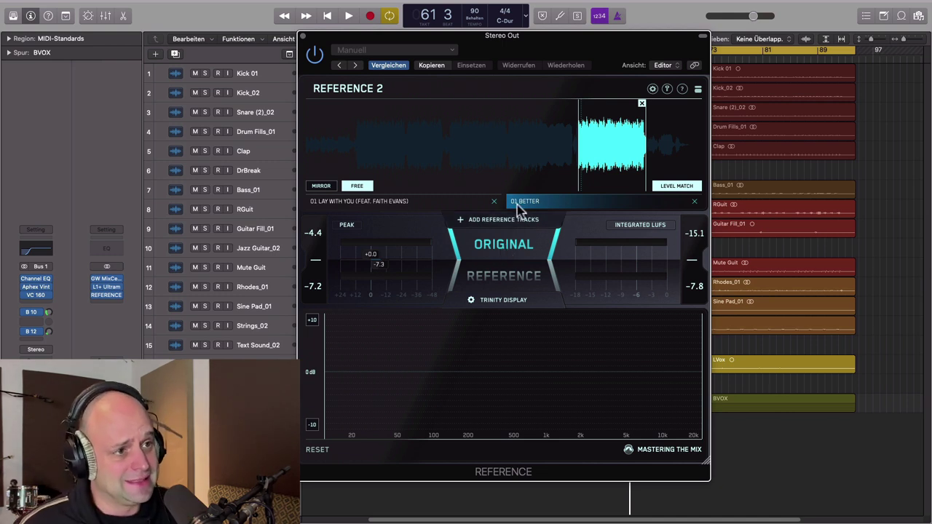
pyautogui.click(444, 204)
pyautogui.click(547, 204)
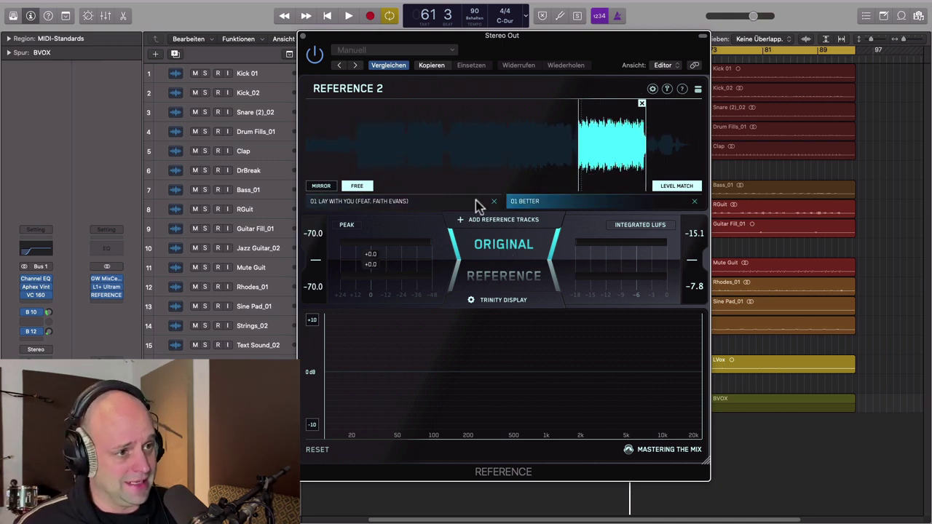
pyautogui.click(478, 206)
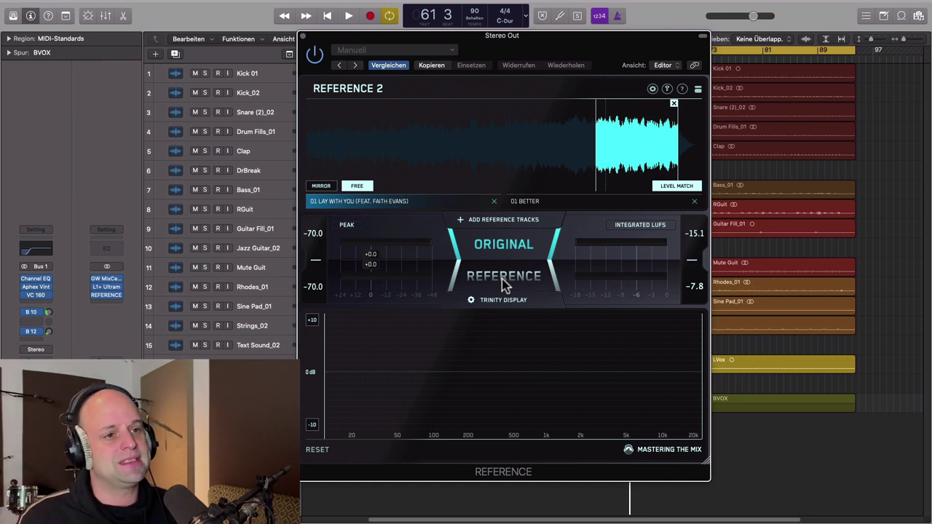
# Play the song and compare the original with 01 LAY WITH YOU and 01 BETTER in turn, stopping on the original.
pyautogui.press('space')
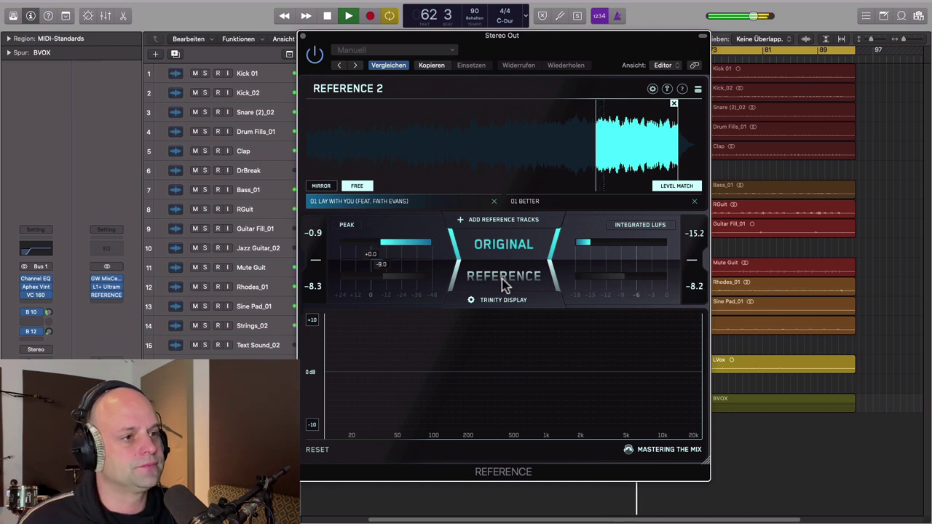
pyautogui.click(504, 282)
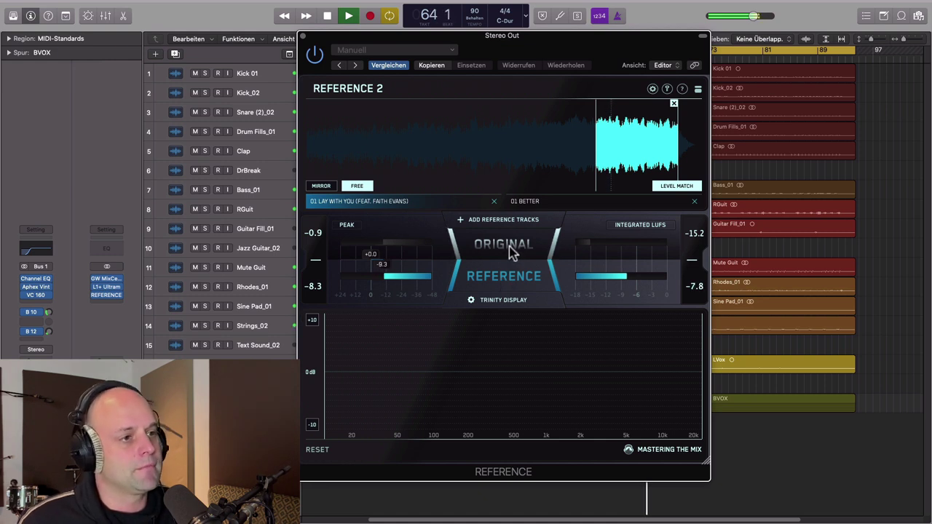
pyautogui.click(512, 251)
pyautogui.click(550, 201)
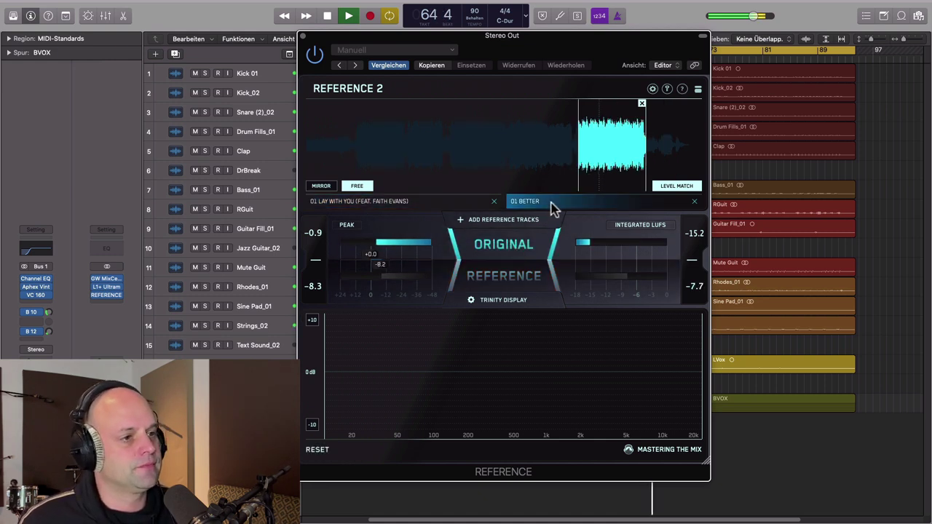
pyautogui.click(513, 280)
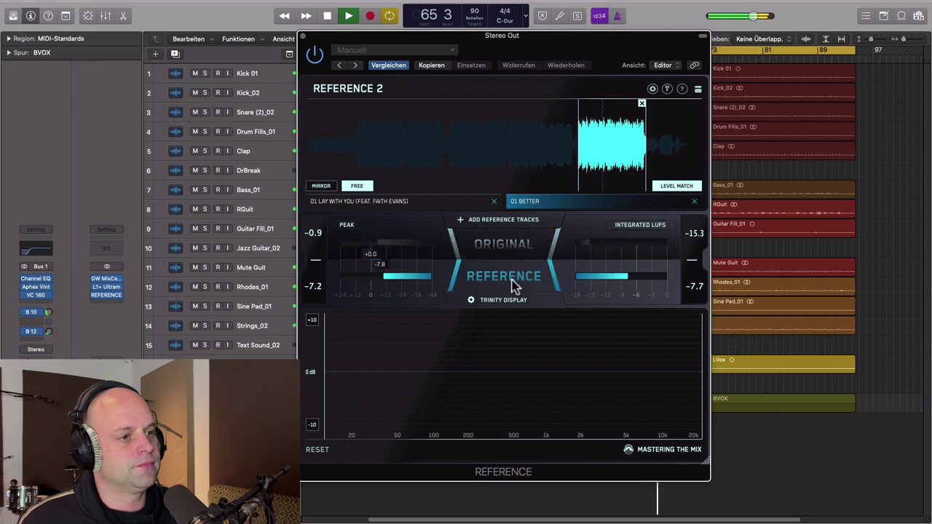
pyautogui.press('space')
pyautogui.click(522, 245)
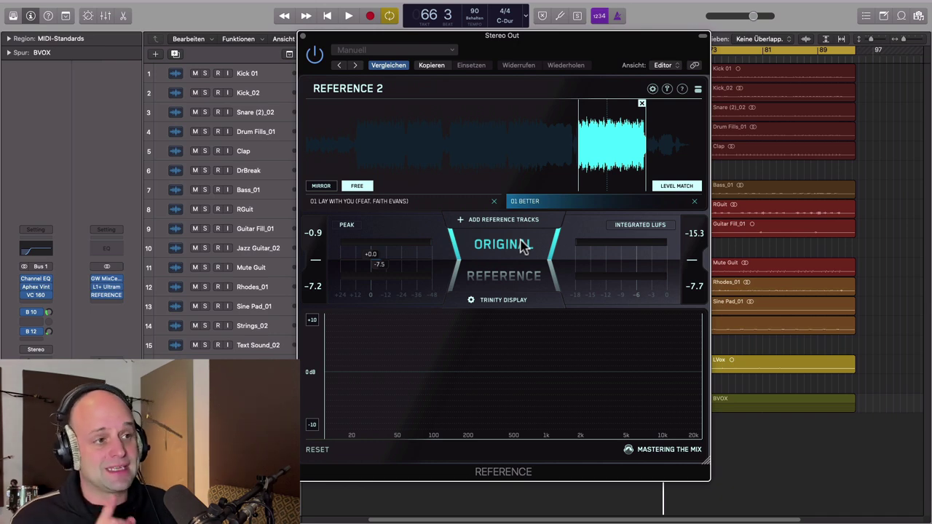
# Set Level Match to Match To Original for ALL TRACKS after trying All to -14 Short-term LUFS, and switch level matching off.
pyautogui.click(676, 186)
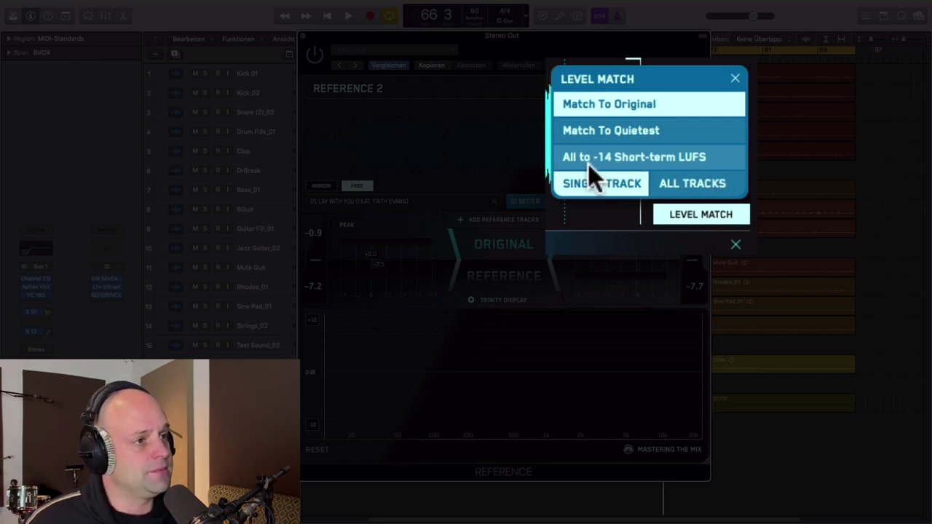
pyautogui.click(714, 159)
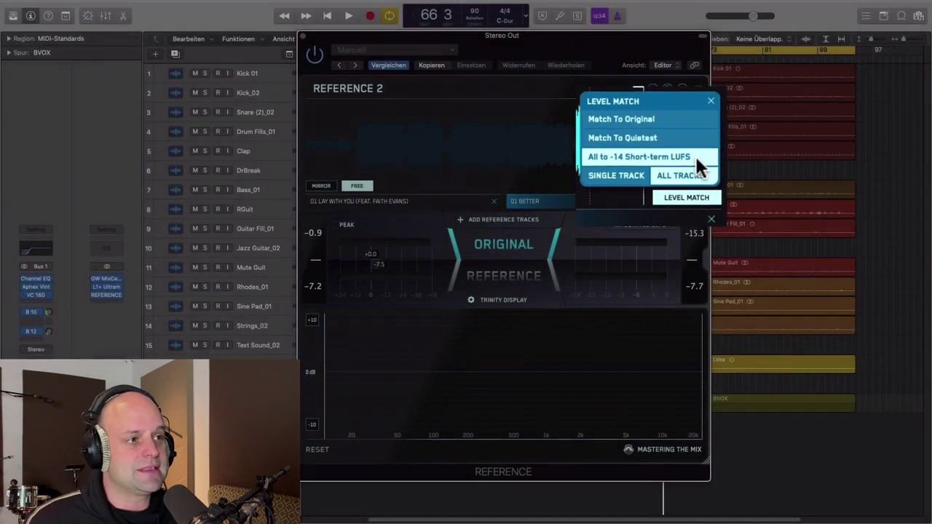
pyautogui.click(647, 131)
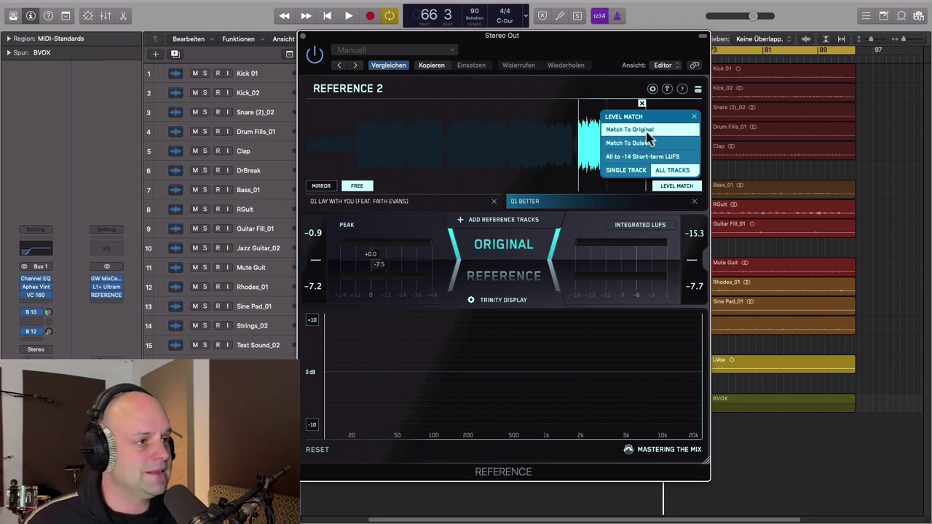
pyautogui.moveTo(697, 191)
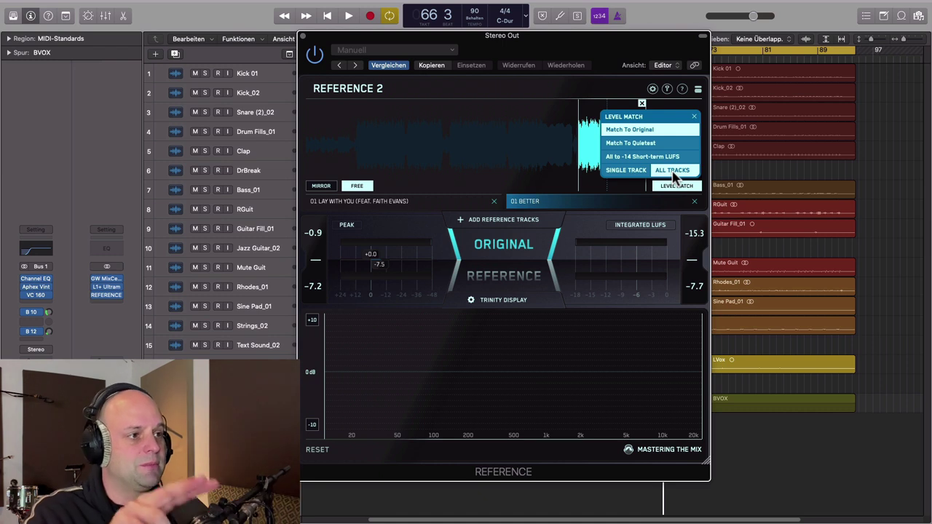
pyautogui.click(681, 191)
pyautogui.click(684, 192)
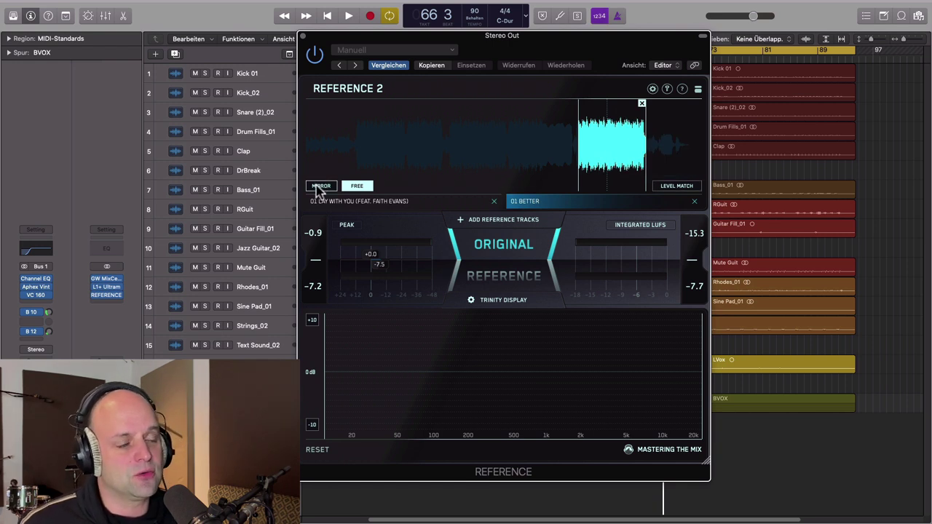
# Examine MIRROR playback mode and its TRACK ALIGN options, and return to FREE mode.
pyautogui.click(357, 191)
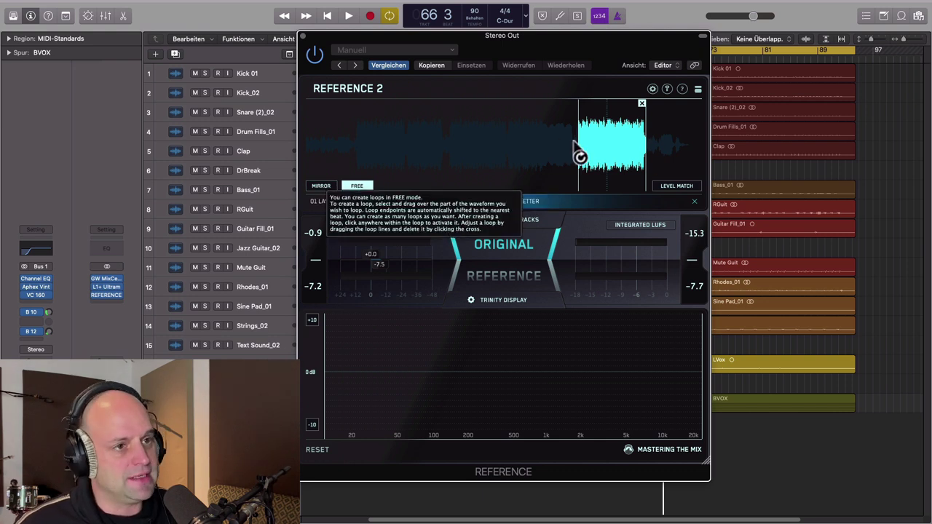
pyautogui.click(321, 188)
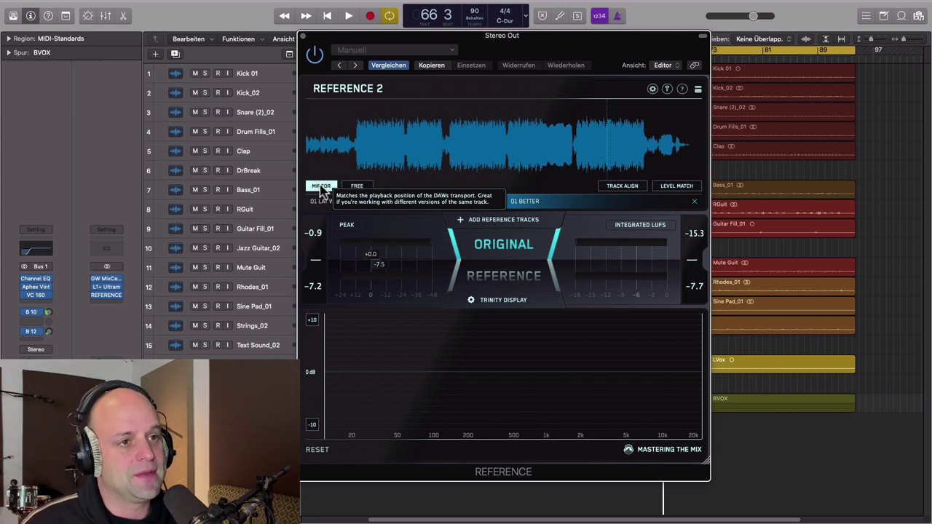
pyautogui.click(624, 187)
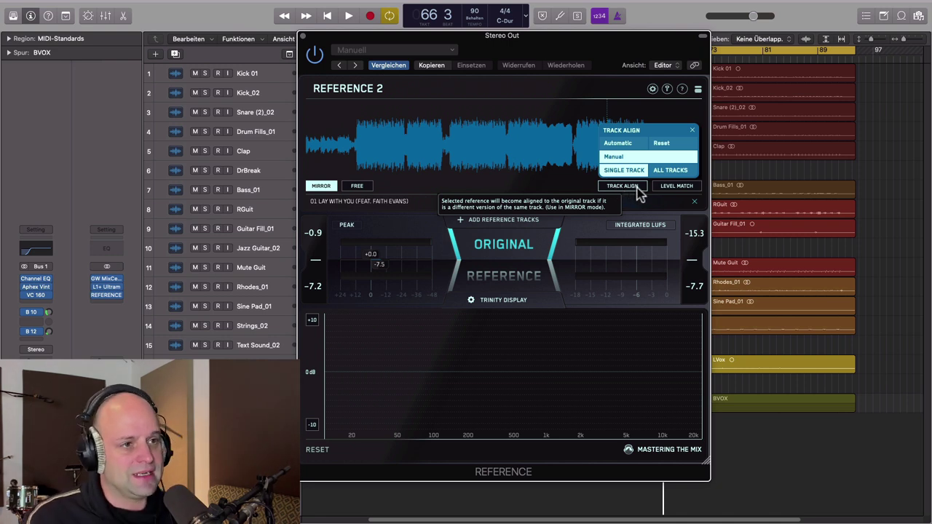
pyautogui.click(356, 186)
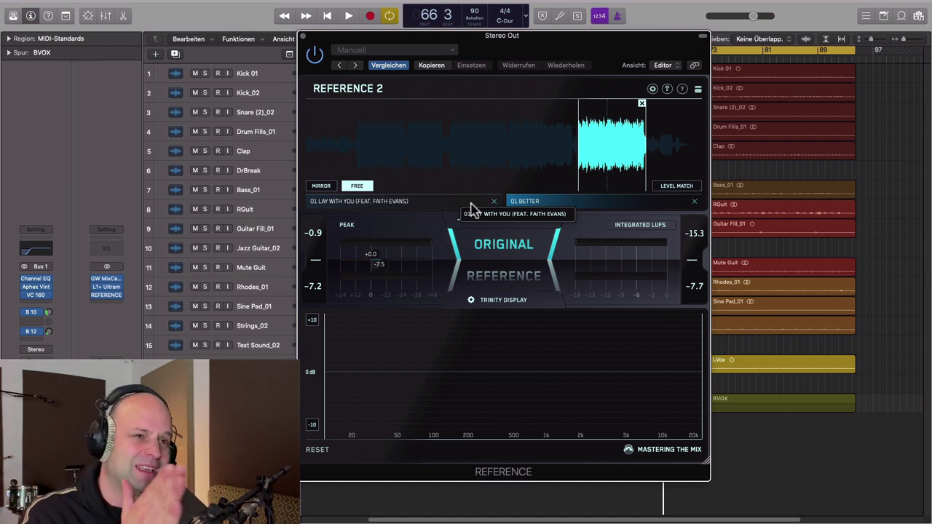
# Toggle between the reference and original signals with playback stopped, ending on the original.
pyautogui.click(459, 277)
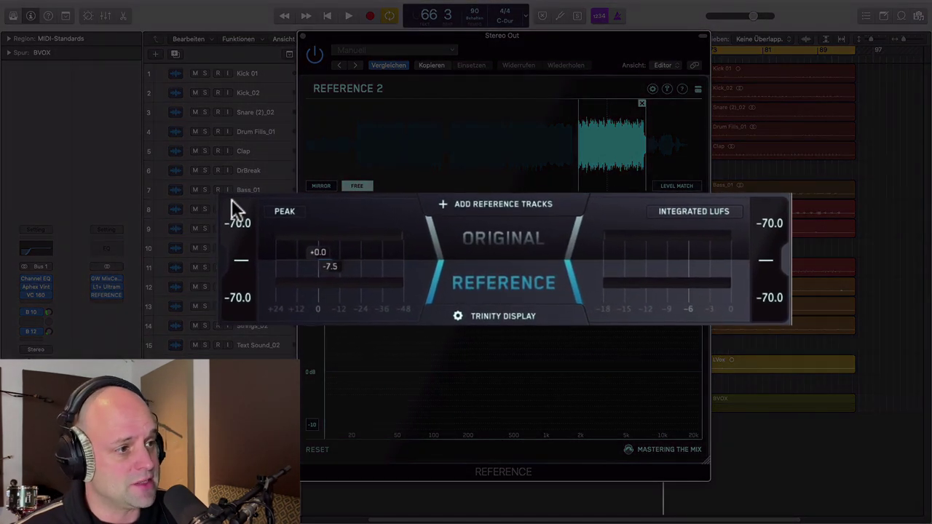
pyautogui.click(537, 238)
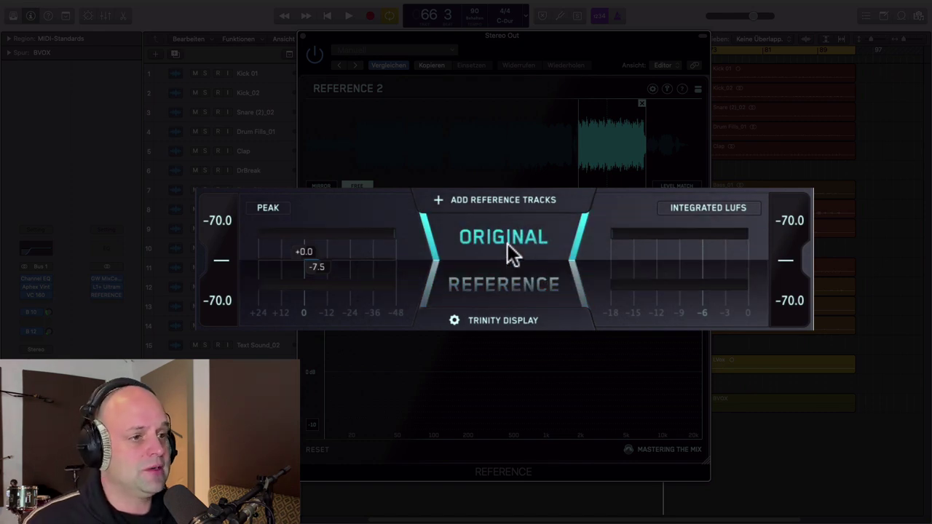
pyautogui.click(507, 293)
pyautogui.click(505, 240)
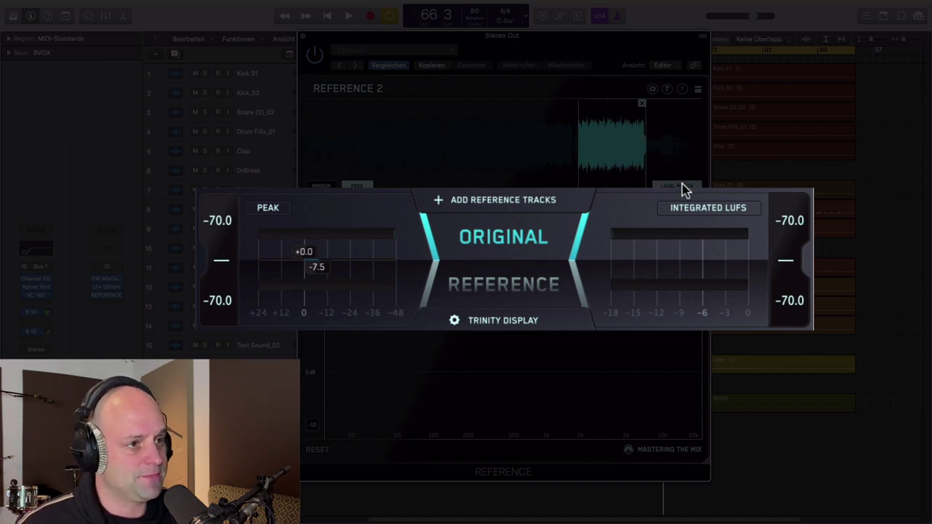
# Examine the peak readout and loudness readout options without changing their selections.
pyautogui.click(267, 209)
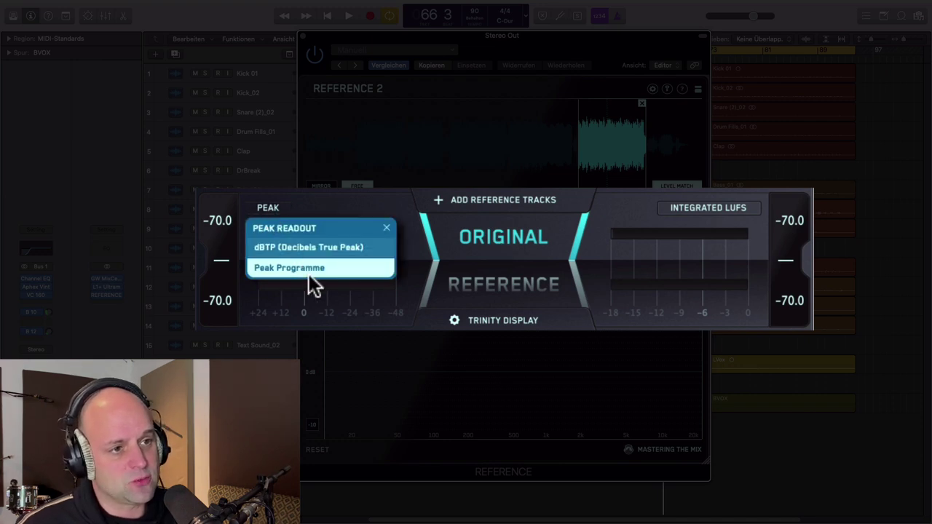
pyautogui.click(388, 226)
pyautogui.click(738, 206)
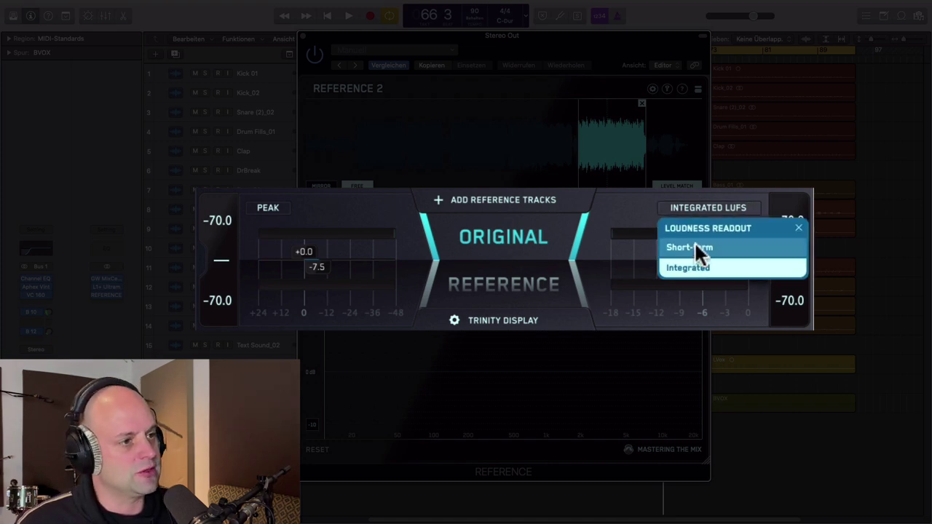
pyautogui.click(622, 204)
pyautogui.click(767, 238)
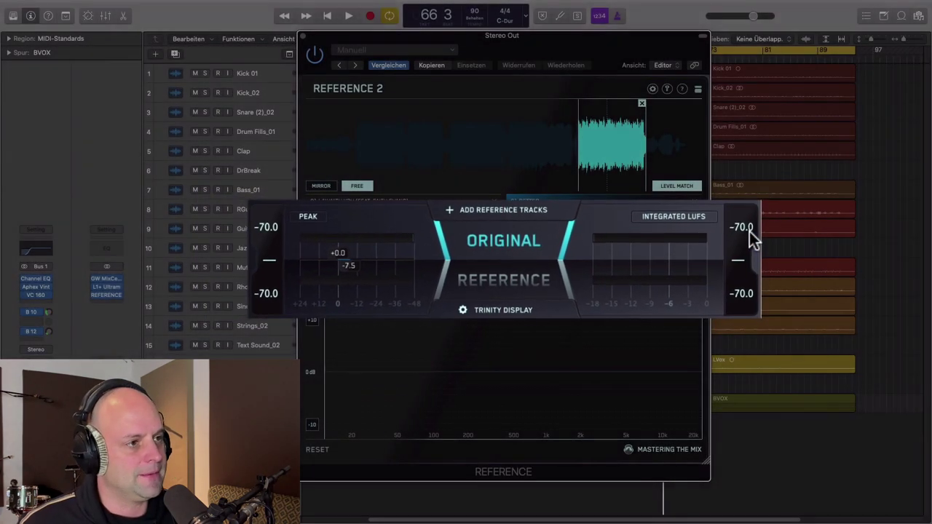
# Move the plug-in window clear of the timeline ruler and play the original against the 01 LAY WITH YOU reference.
pyautogui.moveTo(671, 34); pyautogui.dragTo(662, 69)
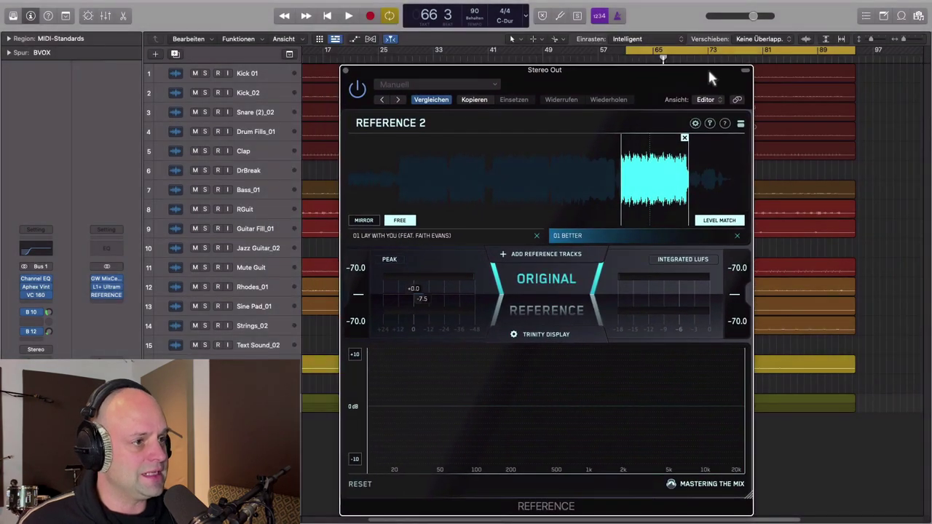
pyautogui.press('space')
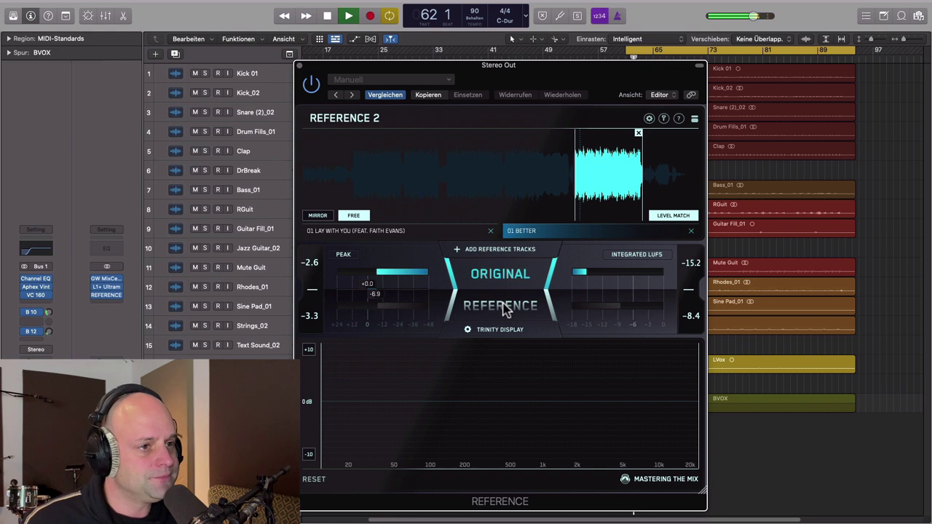
pyautogui.click(437, 231)
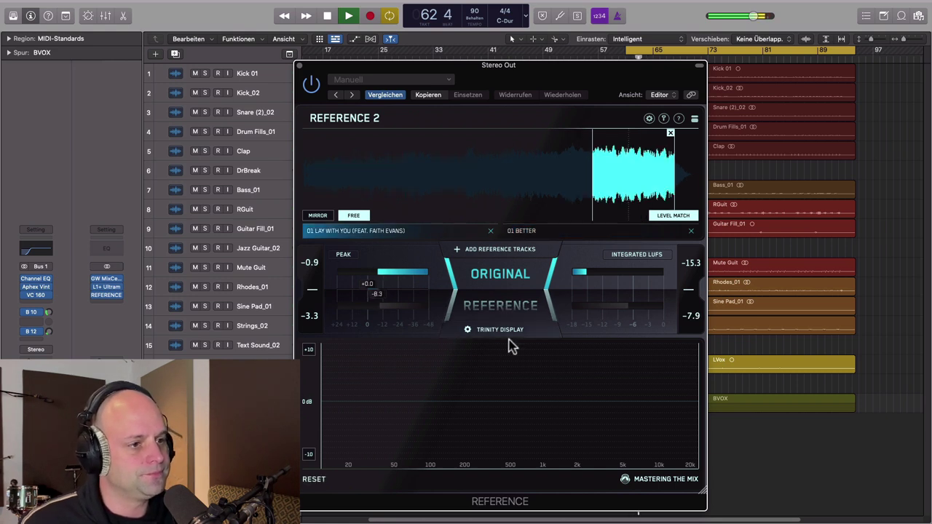
pyautogui.click(470, 315)
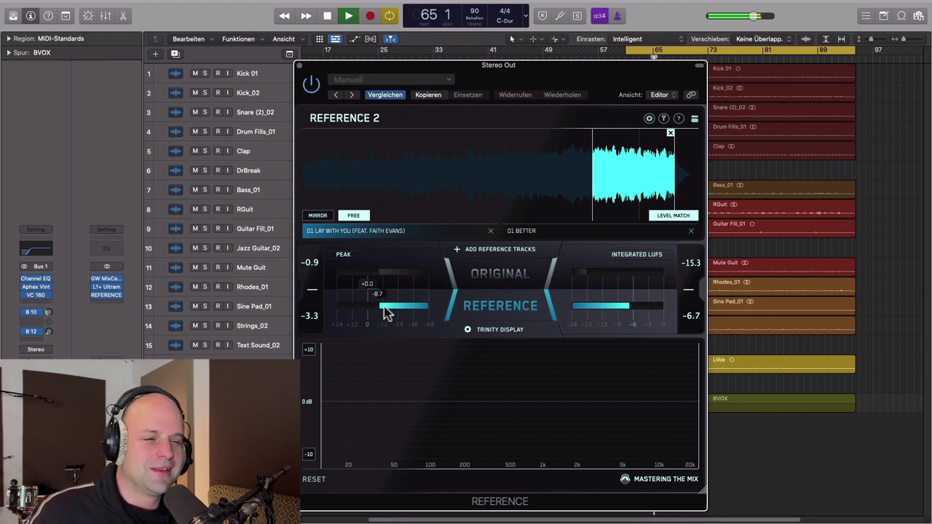
pyautogui.press('space')
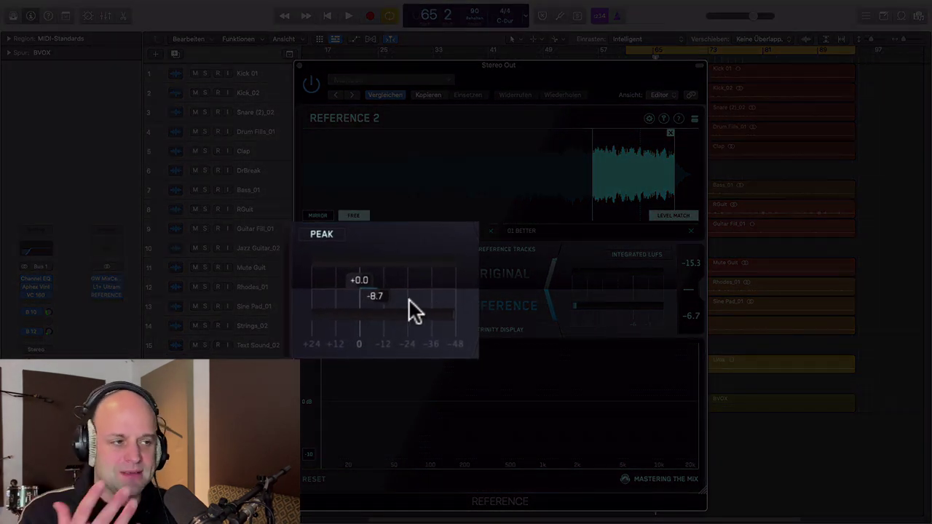
# Re-enable level matching to the original for the 01 LAY WITH YOU reference and play the section again.
pyautogui.moveTo(373, 296); pyautogui.dragTo(357, 297)
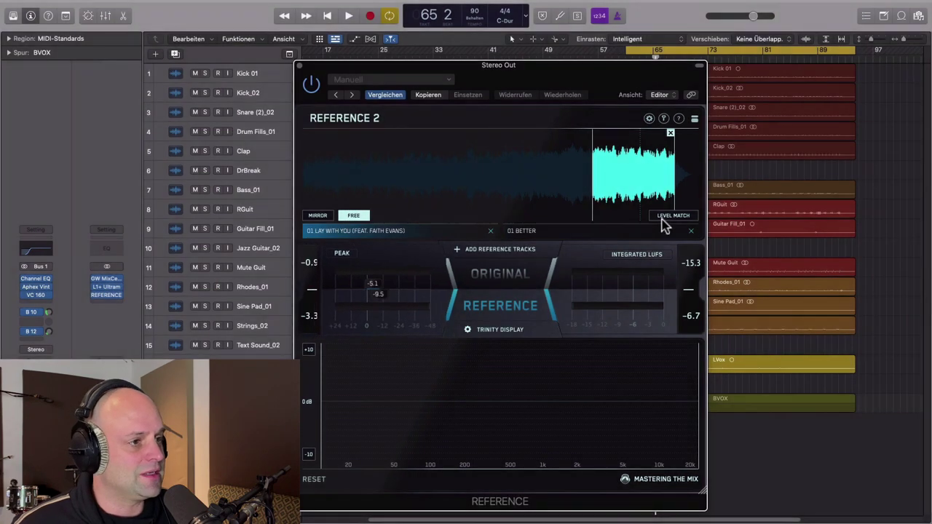
pyautogui.click(665, 219)
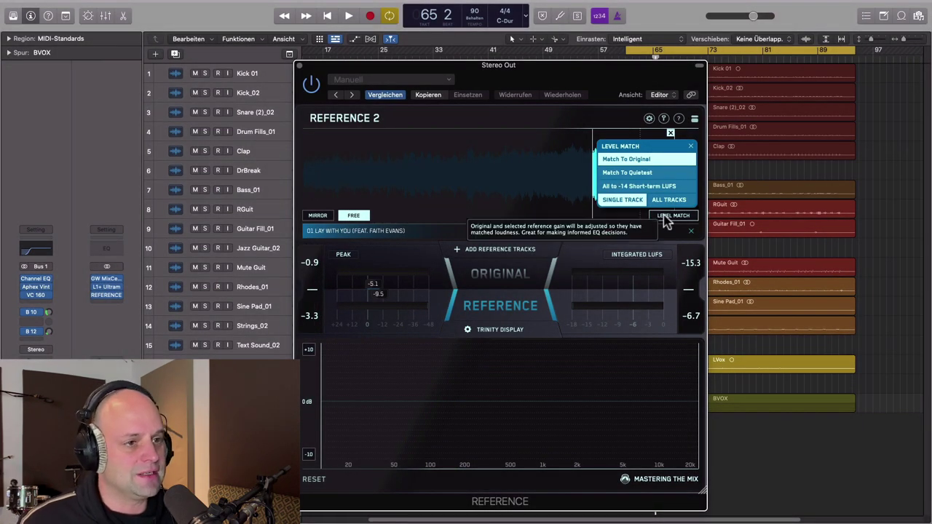
pyautogui.click(665, 221)
pyautogui.press('space')
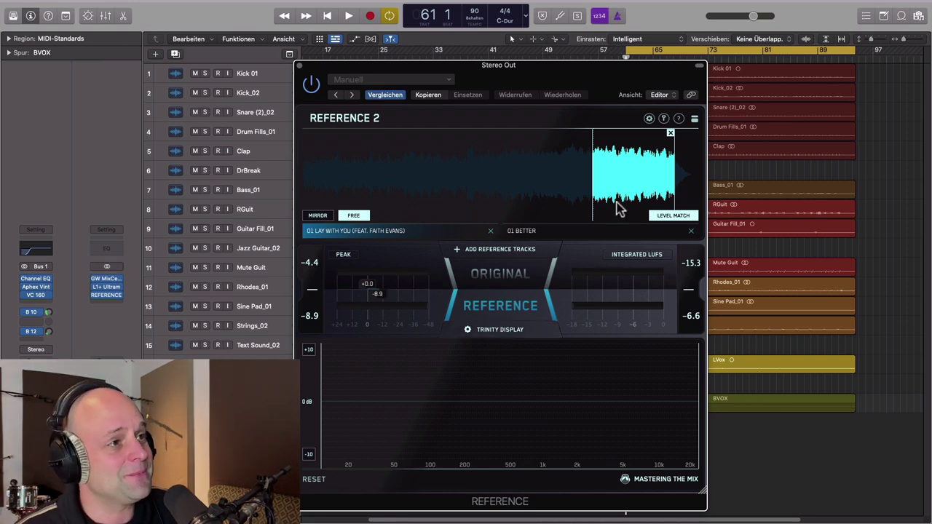
# Switch monitoring to the original signal and turn on the Level Line in the Trinity display.
pyautogui.moveTo(608, 82)
pyautogui.mouseDown()
pyautogui.moveTo(569, 48)
pyautogui.moveTo(500, 67)
pyautogui.moveTo(520, 61)
pyautogui.mouseUp()
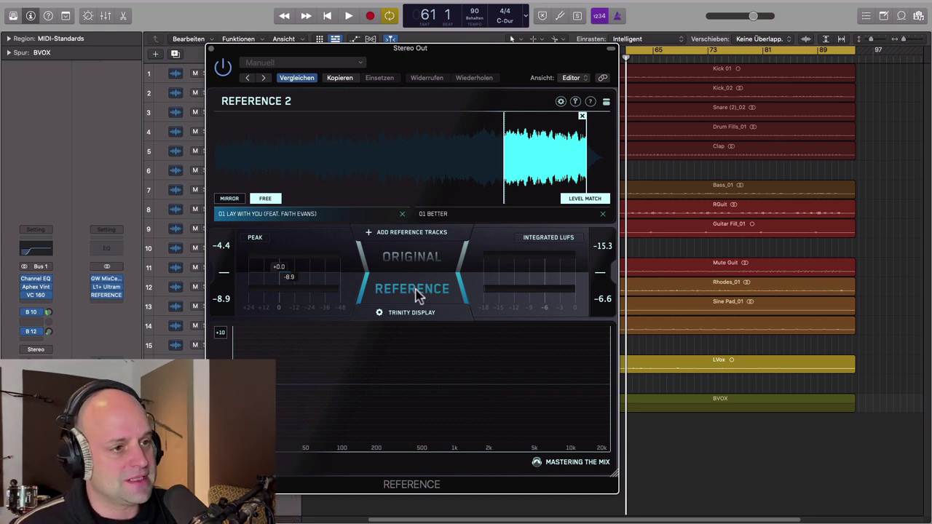
pyautogui.click(426, 255)
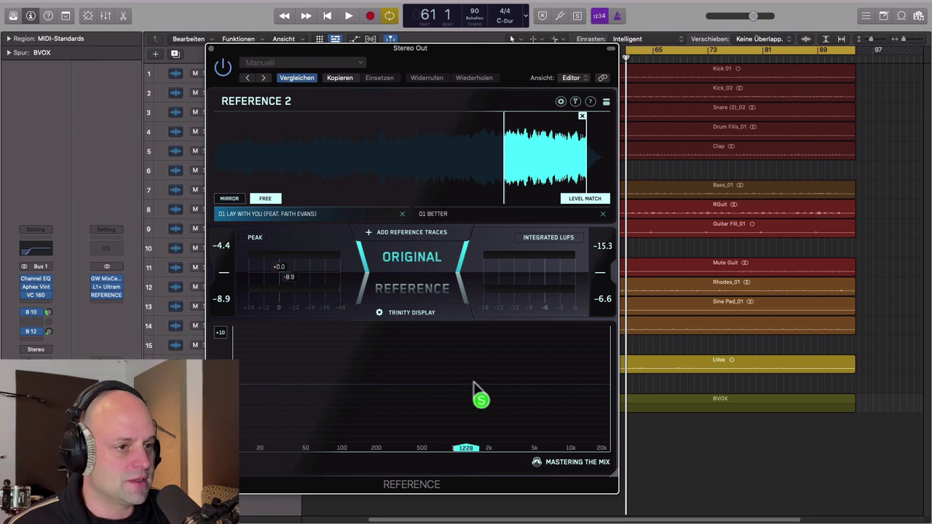
pyautogui.click(417, 314)
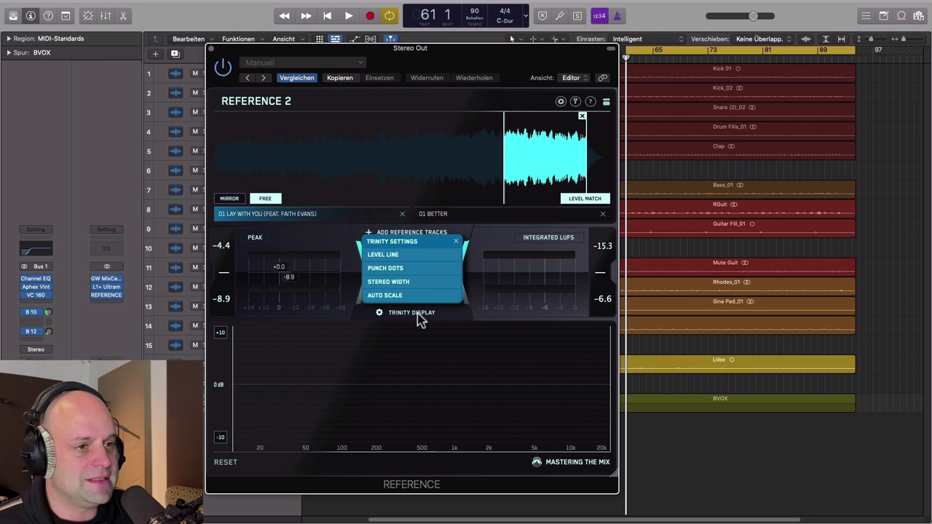
pyautogui.click(398, 256)
pyautogui.click(302, 462)
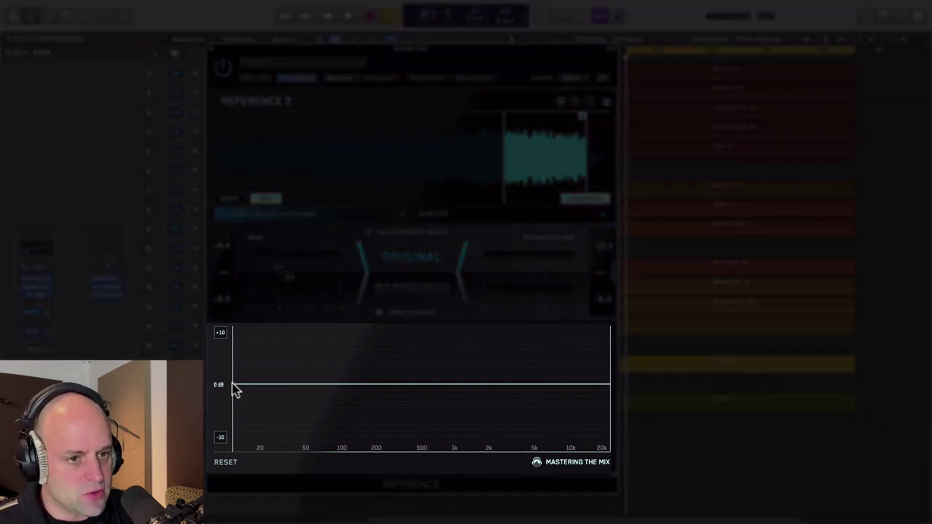
# Play the original and examine the Level Line's deviation from the reference across the frequency range, ending with playback stopped.
pyautogui.moveTo(233, 387)
pyautogui.mouseDown()
pyautogui.moveTo(342, 393)
pyautogui.moveTo(578, 383)
pyautogui.moveTo(259, 379)
pyautogui.moveTo(258, 339)
pyautogui.mouseUp()
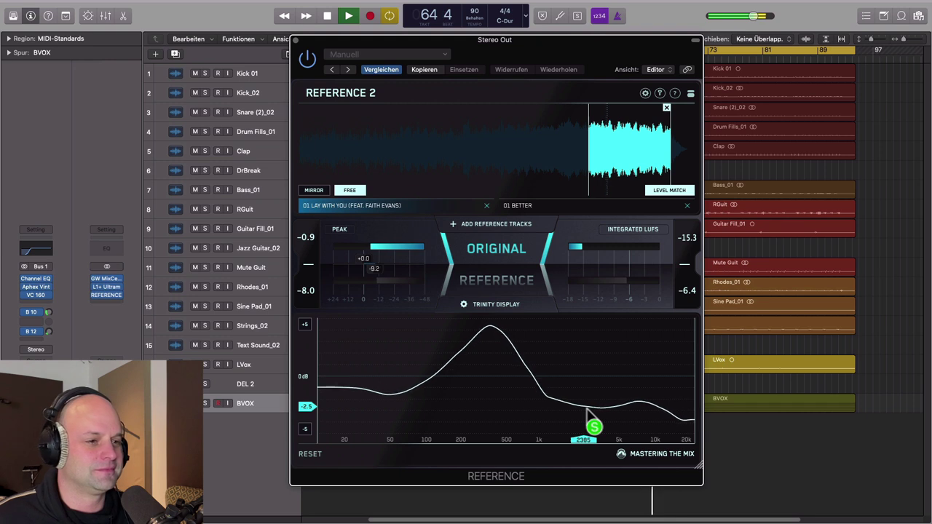
pyautogui.press('space')
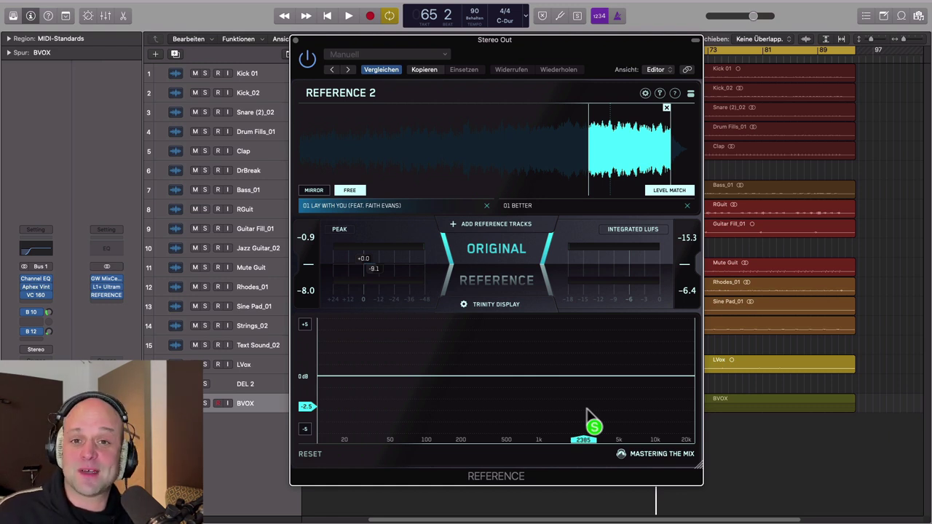
pyautogui.moveTo(588, 415)
pyautogui.mouseDown()
pyautogui.moveTo(533, 425)
pyautogui.moveTo(595, 327)
pyautogui.moveTo(557, 389)
pyautogui.moveTo(531, 410)
pyautogui.moveTo(424, 424)
pyautogui.moveTo(417, 441)
pyautogui.moveTo(439, 376)
pyautogui.moveTo(532, 414)
pyautogui.moveTo(528, 423)
pyautogui.moveTo(544, 434)
pyautogui.moveTo(548, 388)
pyautogui.moveTo(488, 396)
pyautogui.mouseUp()
pyautogui.press('space')
pyautogui.press('space')
pyautogui.moveTo(623, 393)
pyautogui.mouseDown()
pyautogui.moveTo(650, 385)
pyautogui.moveTo(486, 369)
pyautogui.moveTo(335, 380)
pyautogui.moveTo(531, 413)
pyautogui.moveTo(539, 422)
pyautogui.mouseUp()
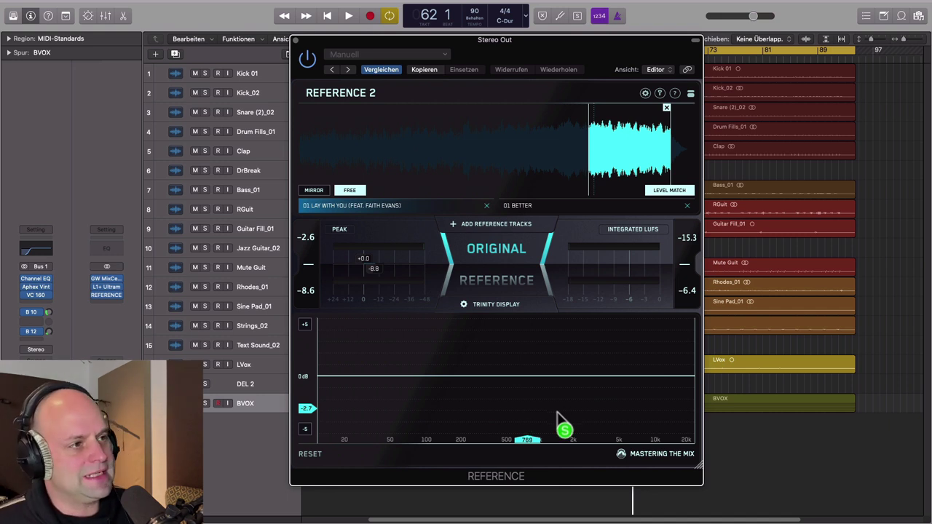
pyautogui.click(669, 190)
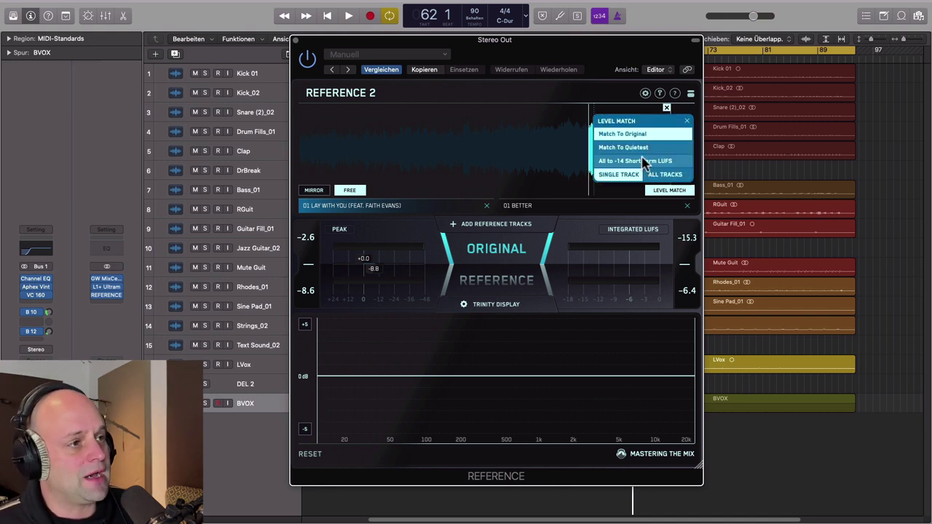
pyautogui.click(644, 94)
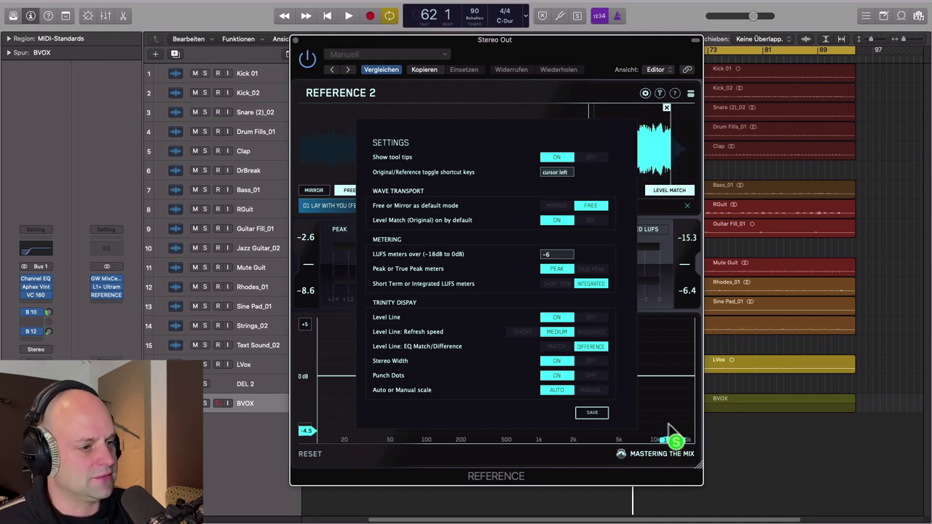
pyautogui.click(592, 415)
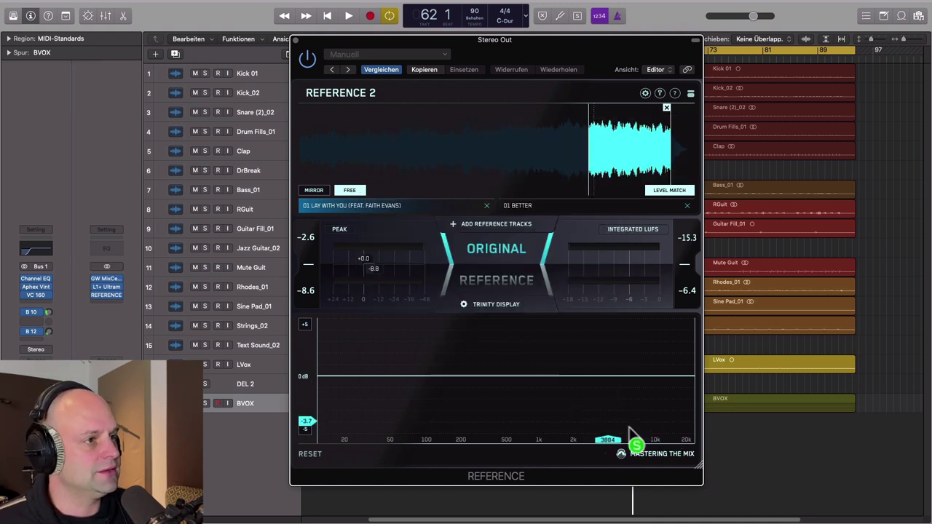
# Set the Level Line's refresh speed to INTEGRATED and its EQ mode to MATCH, and save the settings.
pyautogui.click(644, 94)
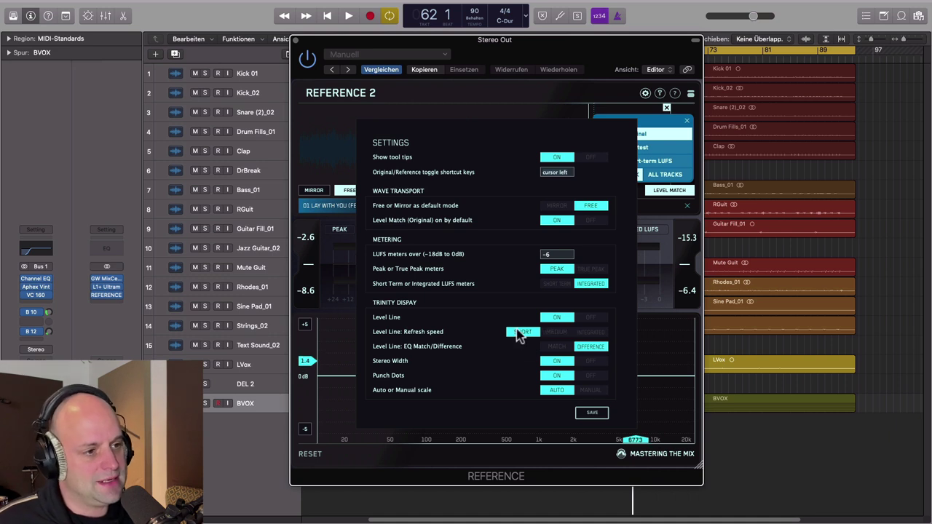
pyautogui.click(584, 333)
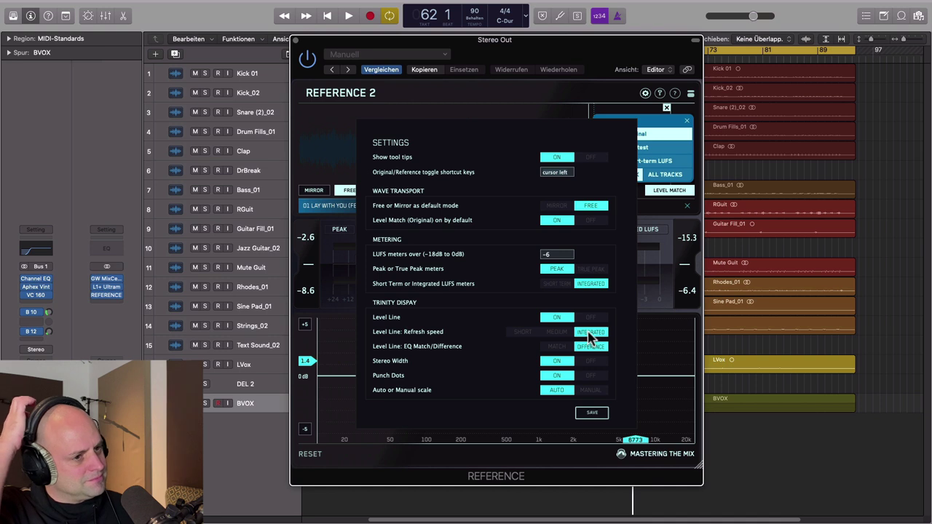
pyautogui.click(522, 332)
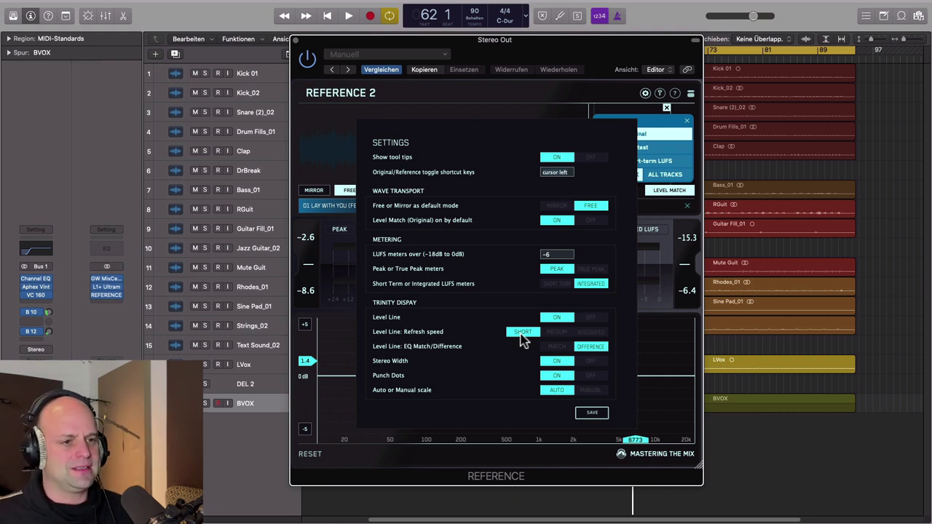
pyautogui.click(597, 334)
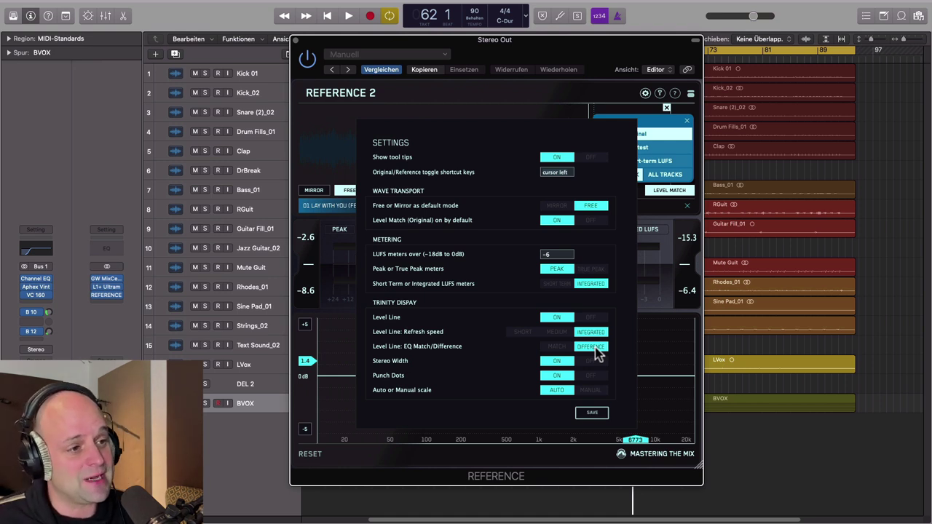
pyautogui.click(557, 347)
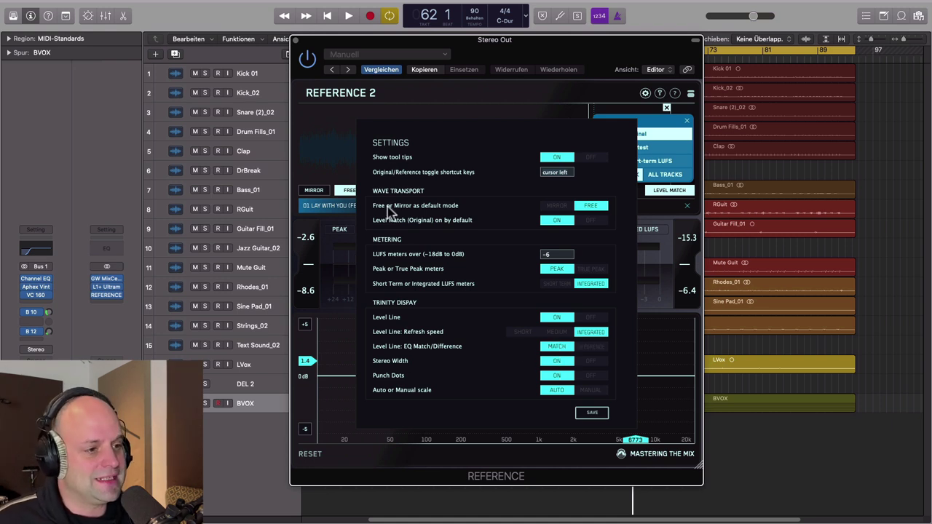
pyautogui.click(592, 414)
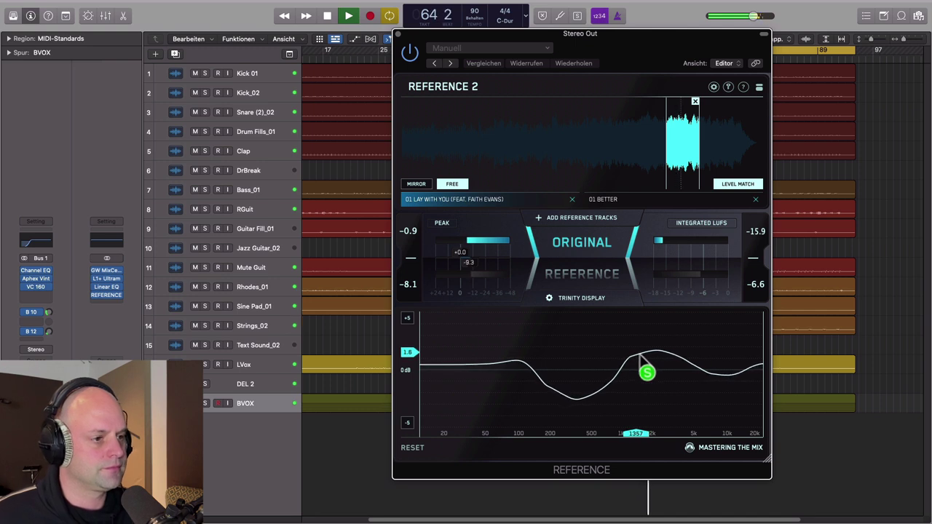
# Stop playback and examine the resulting EQ match curve from low to high frequencies, along with the Level Line settings.
pyautogui.press('space')
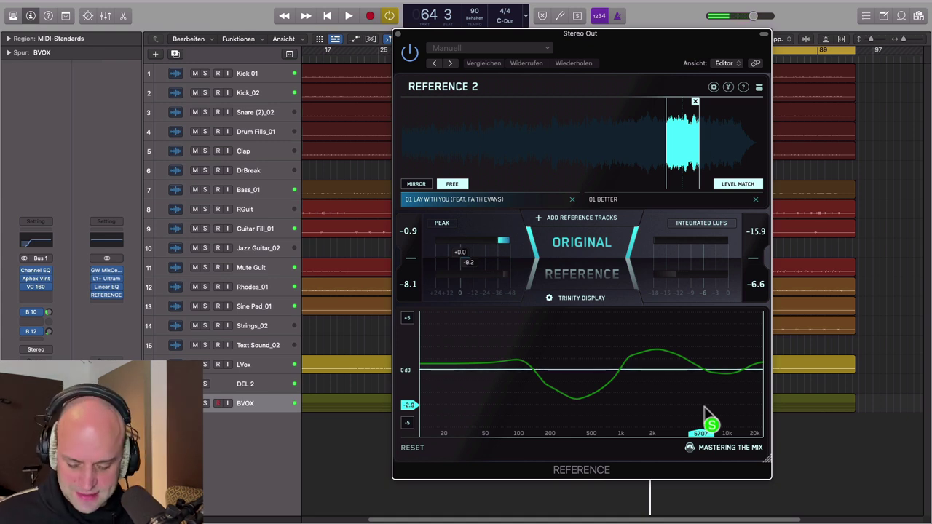
pyautogui.moveTo(704, 411)
pyautogui.mouseDown()
pyautogui.moveTo(683, 364)
pyautogui.moveTo(662, 352)
pyautogui.moveTo(524, 401)
pyautogui.moveTo(505, 388)
pyautogui.mouseUp()
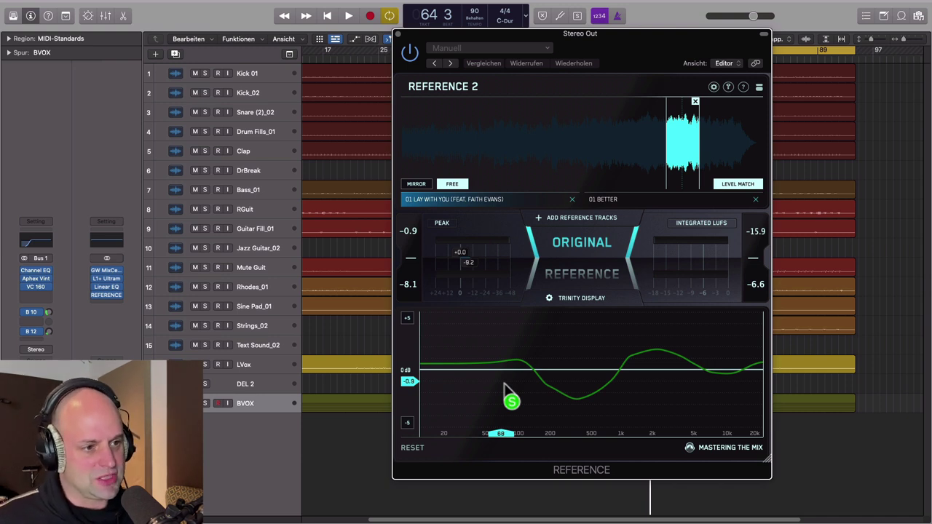
pyautogui.moveTo(507, 391)
pyautogui.mouseDown()
pyautogui.moveTo(633, 429)
pyautogui.moveTo(658, 356)
pyautogui.mouseUp()
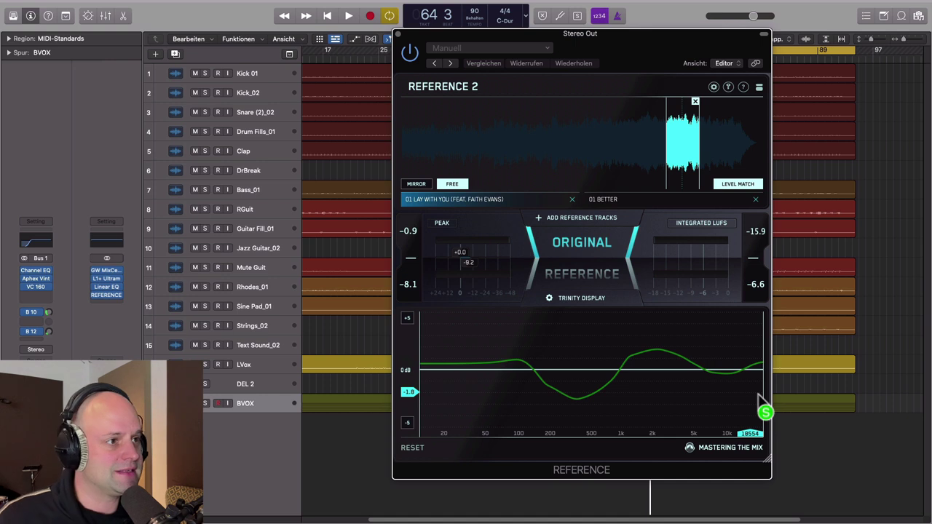
pyautogui.click(713, 87)
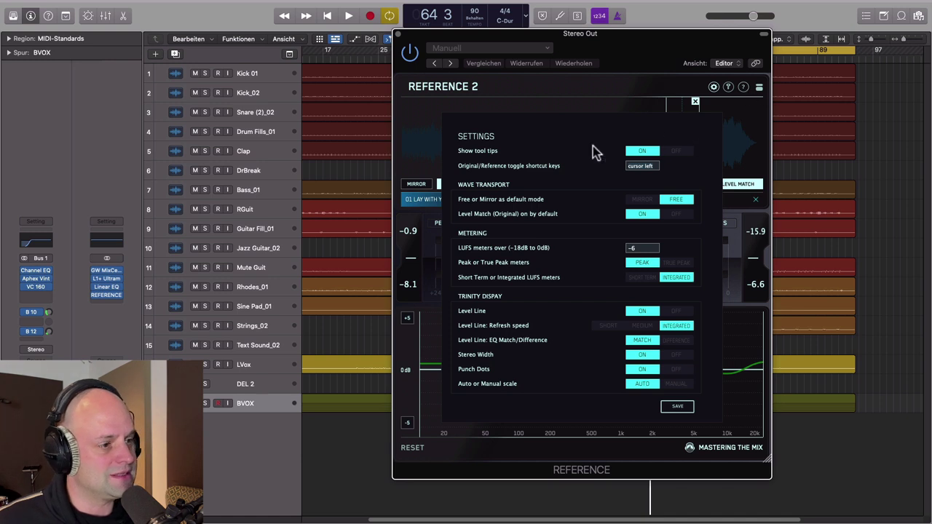
pyautogui.click(691, 441)
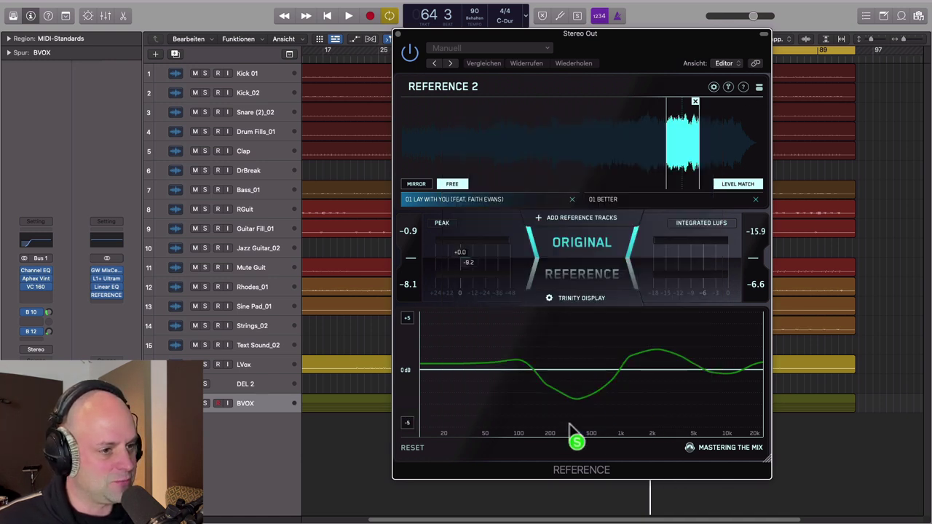
# Open the Linear Phase EQ beside the REFERENCE window and set its low shelf to 99 Hz and +1.8 dB.
pyautogui.click(109, 287)
pyautogui.moveTo(566, 51); pyautogui.dragTo(662, 8)
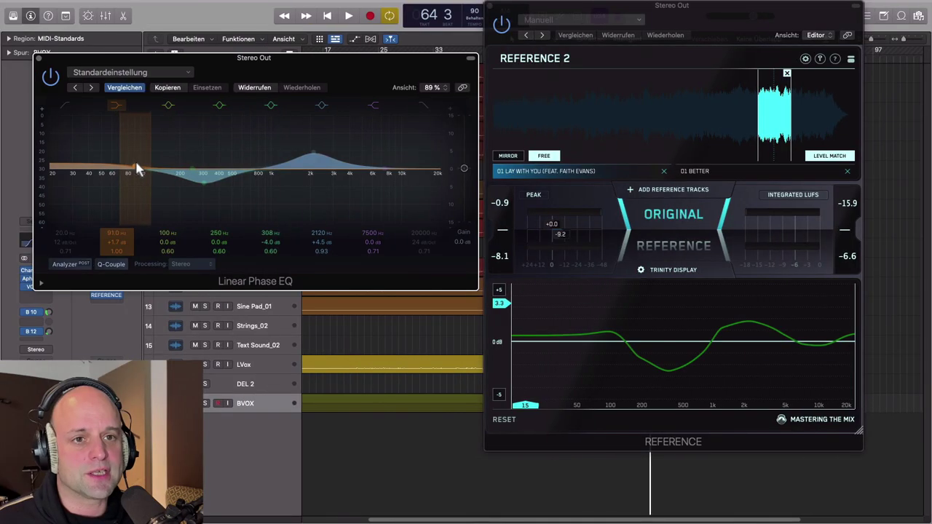
pyautogui.moveTo(136, 161); pyautogui.dragTo(140, 181)
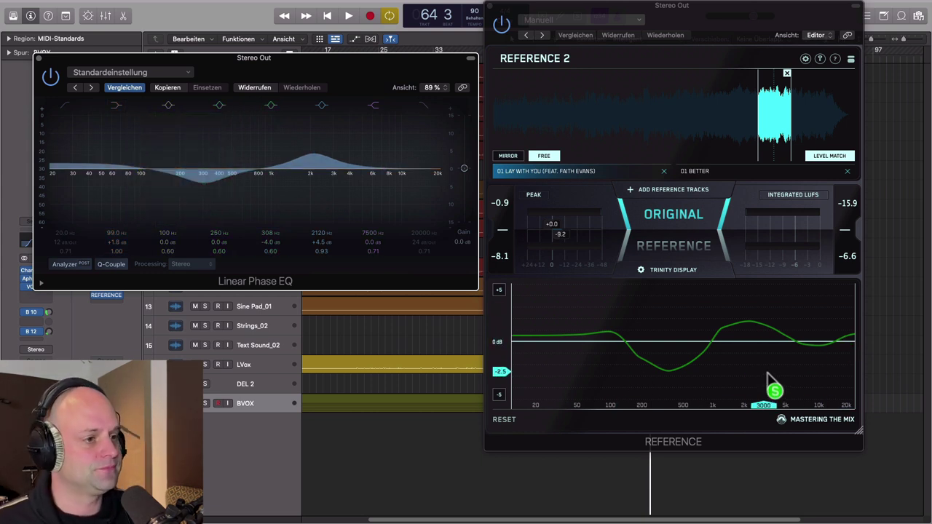
# Play the section with the Linear Phase EQ bypassed, clear the green match curve, and re-enable the EQ.
pyautogui.press('space')
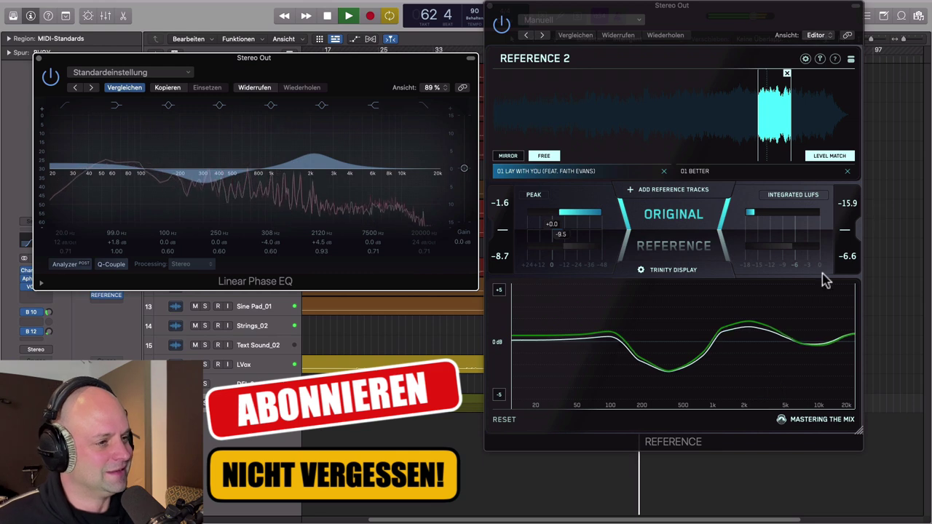
pyautogui.click(50, 78)
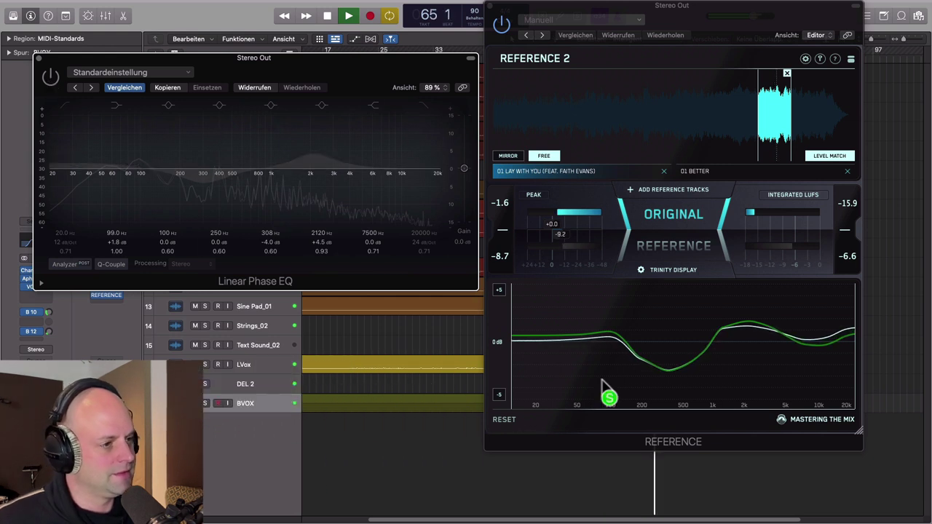
pyautogui.click(759, 333)
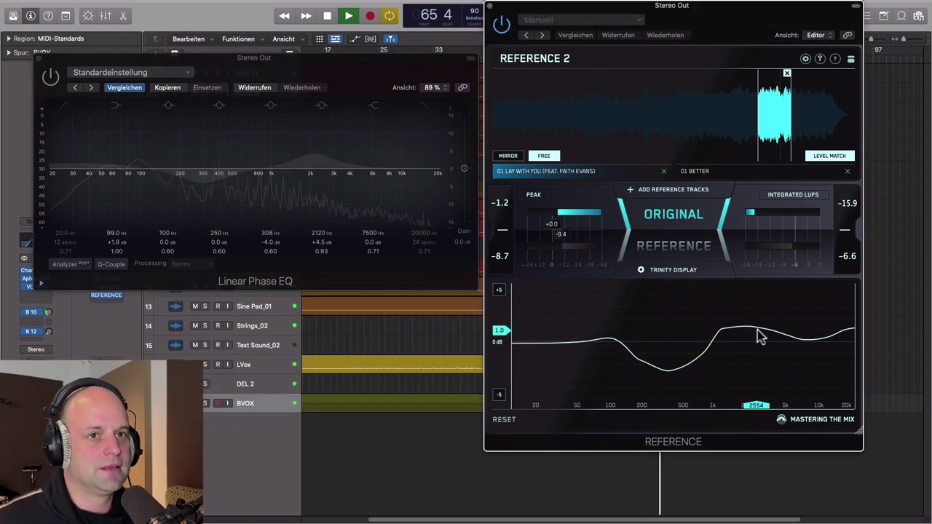
pyautogui.click(166, 90)
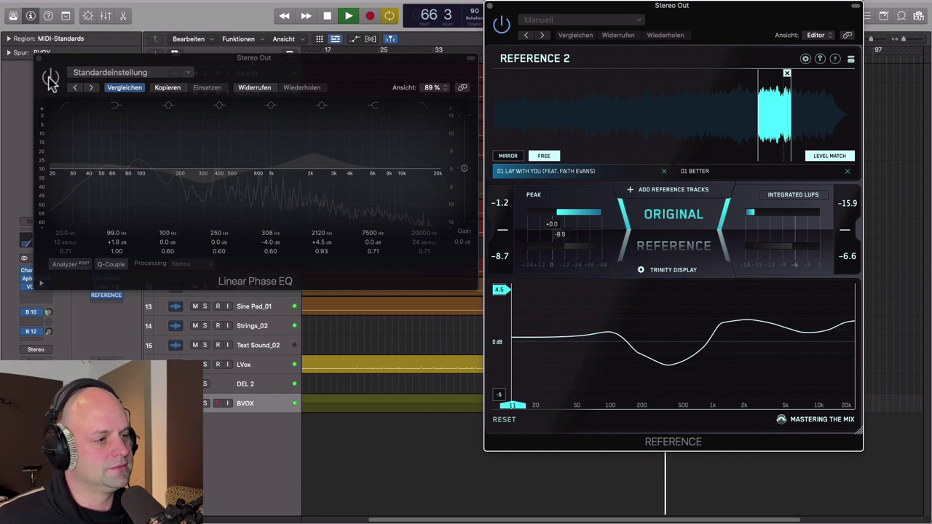
pyautogui.click(50, 81)
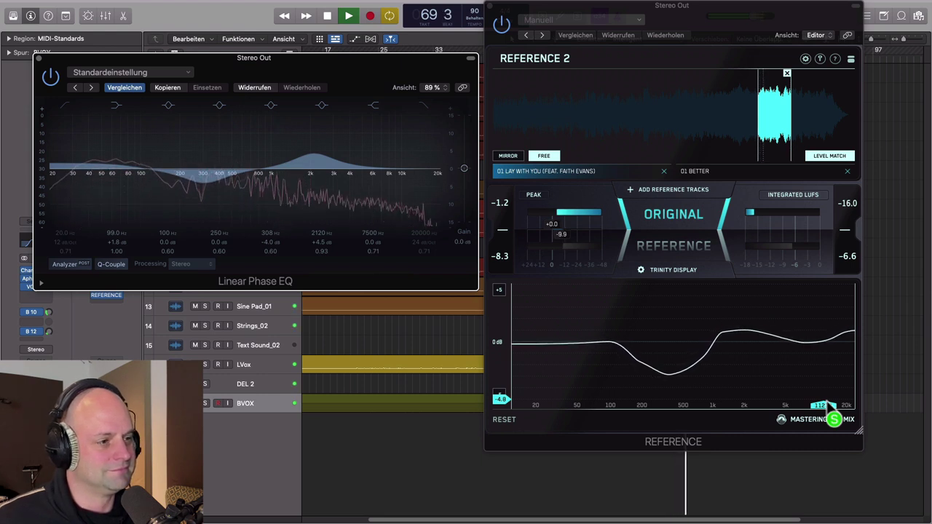
# Split the Trinity display into two bands, move the divider to about 1.8 kHz, and play the section.
pyautogui.click(795, 304)
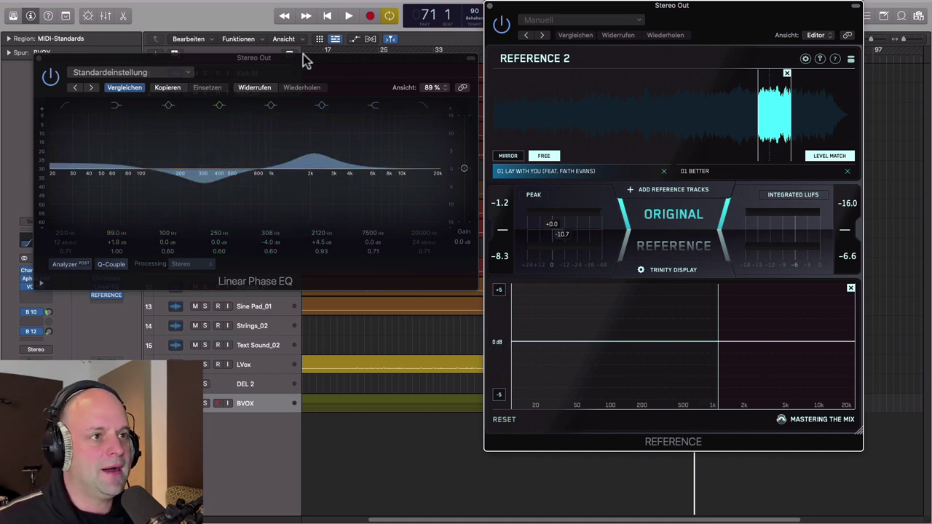
pyautogui.click(346, 73)
pyautogui.moveTo(363, 64); pyautogui.dragTo(364, 33)
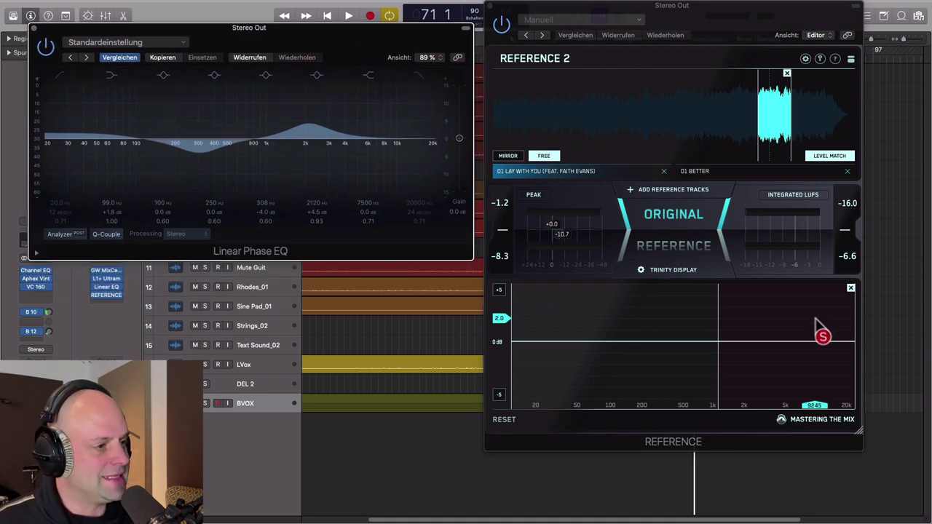
pyautogui.click(717, 323)
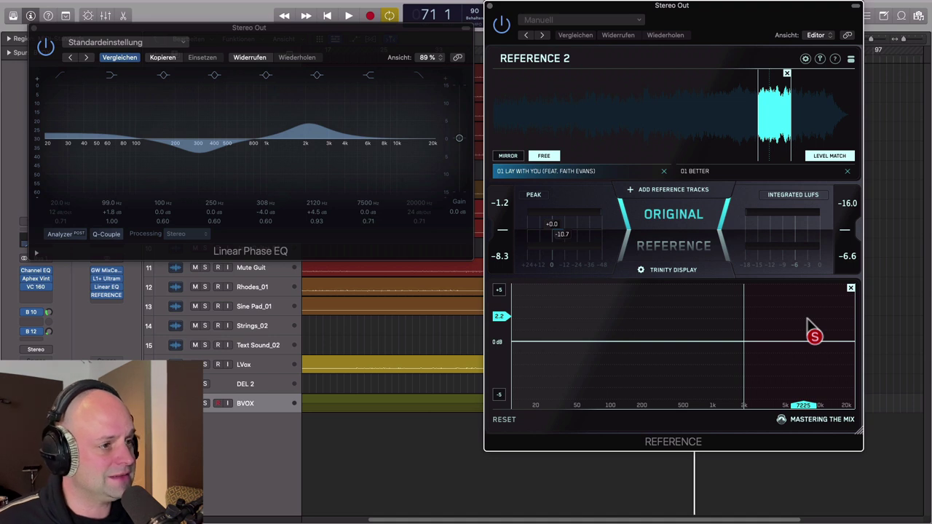
pyautogui.press('space')
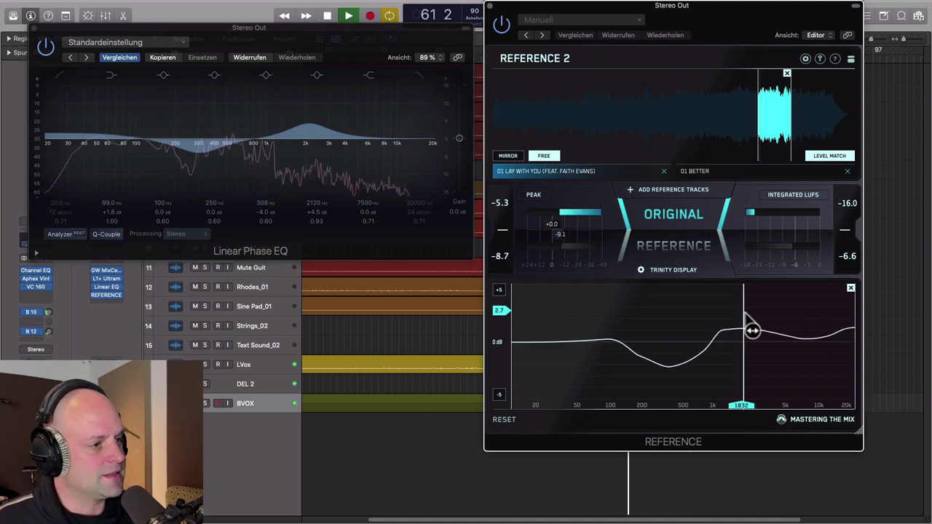
# Solo the low mids from about 130 to 900 Hz and compare the reference with the original in that band.
pyautogui.moveTo(749, 322); pyautogui.dragTo(680, 321)
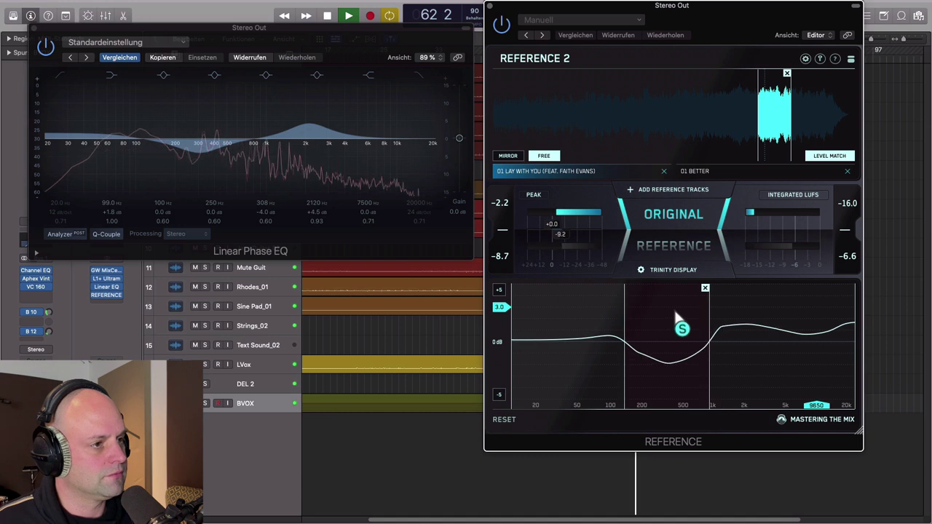
pyautogui.click(677, 251)
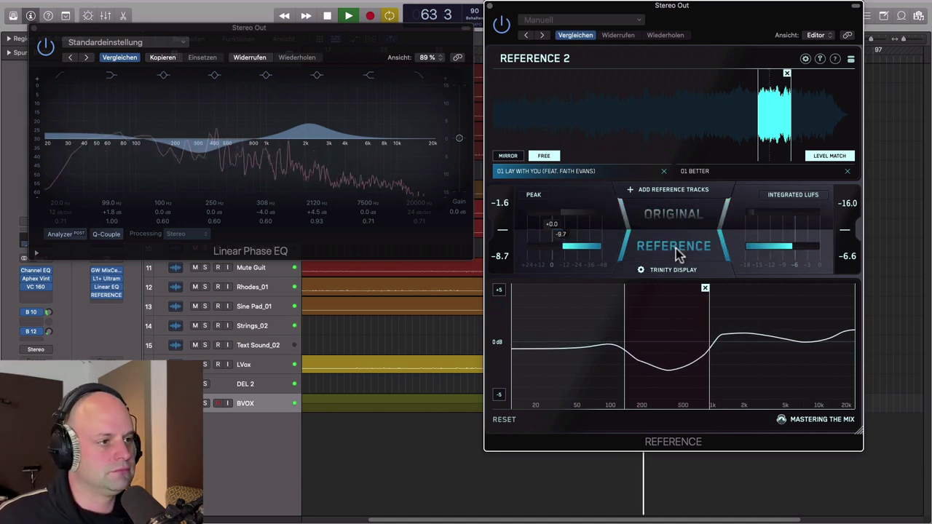
pyautogui.click(676, 217)
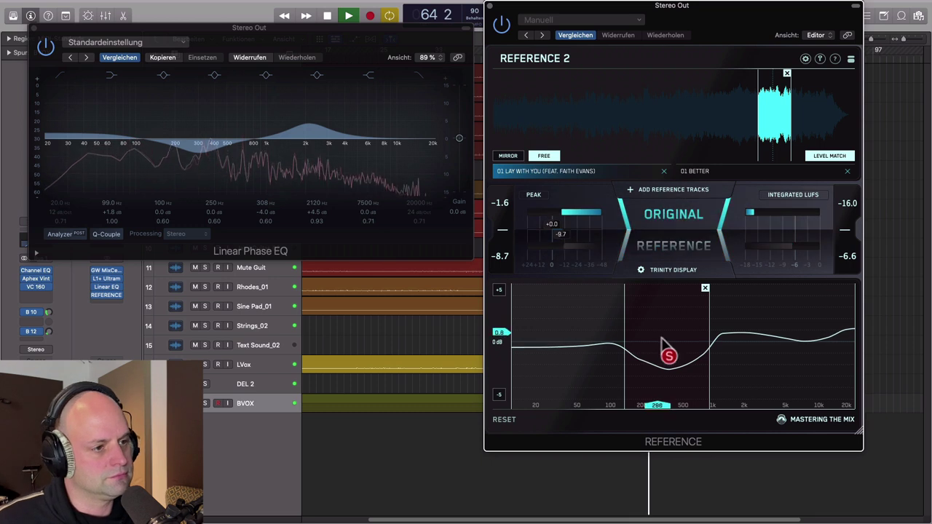
# Move the solo band to the lows below about 70 Hz and compare the reference with the original there.
pyautogui.moveTo(669, 324); pyautogui.dragTo(558, 328)
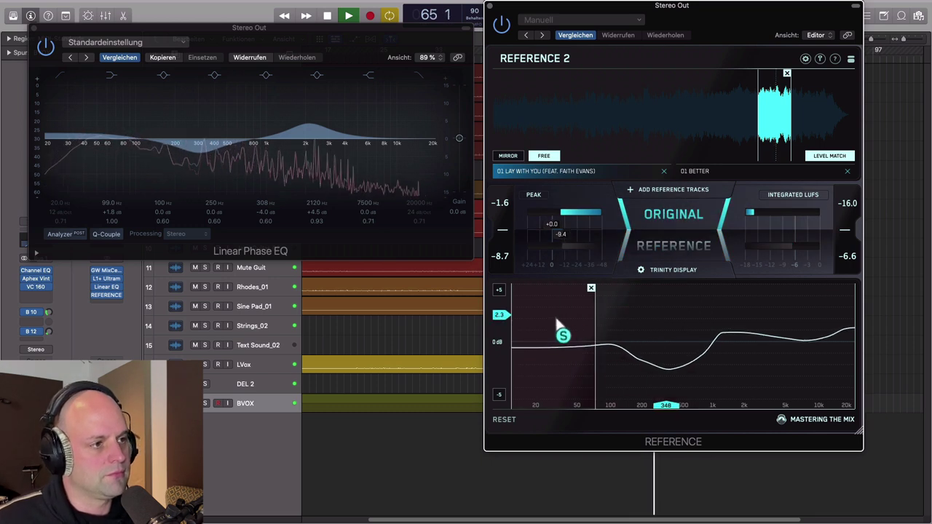
pyautogui.click(673, 246)
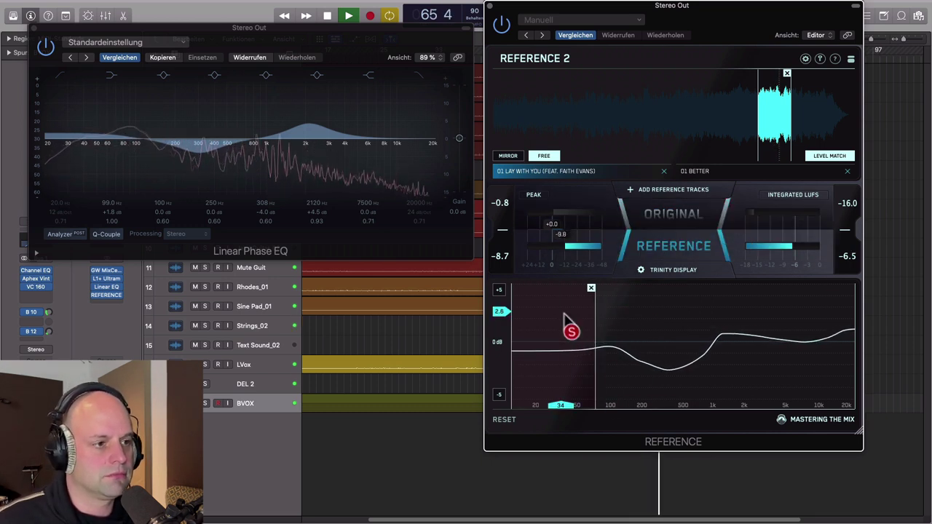
pyautogui.click(657, 216)
# Move the solo band to about 700 Hz to 4.6 kHz, listen to the reference there, and stop playback.
pyautogui.moveTo(553, 317); pyautogui.dragTo(742, 327)
pyautogui.click(689, 248)
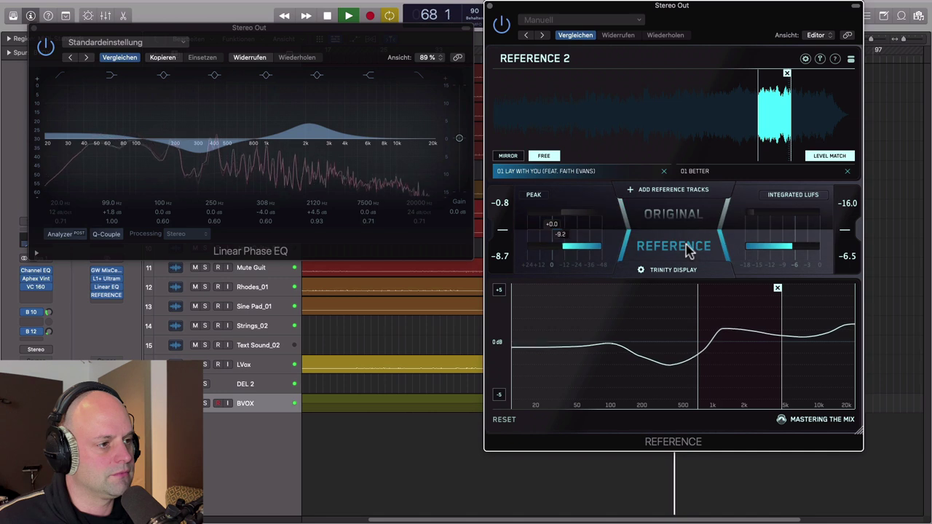
pyautogui.press('space')
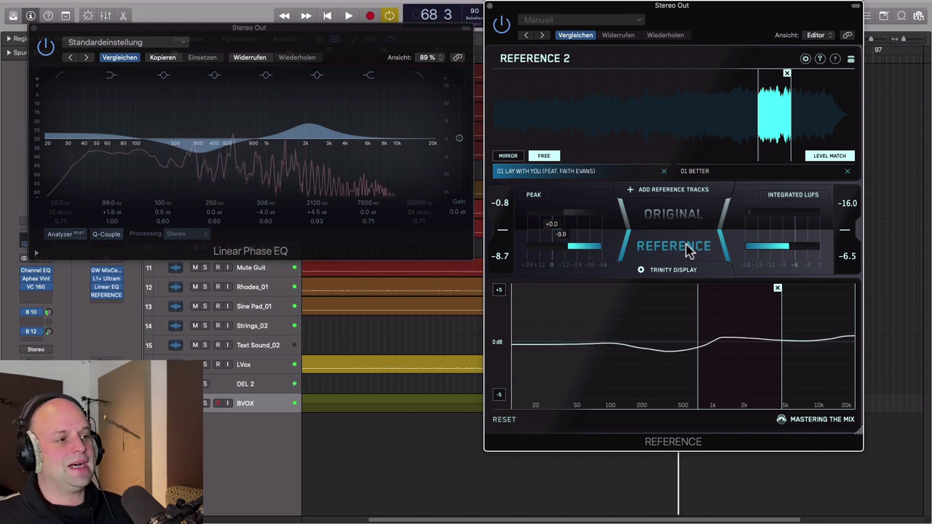
# Remove the solo band from the Trinity display, close the Linear Phase EQ window, and move the REFERENCE window over the arrangement.
pyautogui.moveTo(776, 290); pyautogui.dragTo(784, 300)
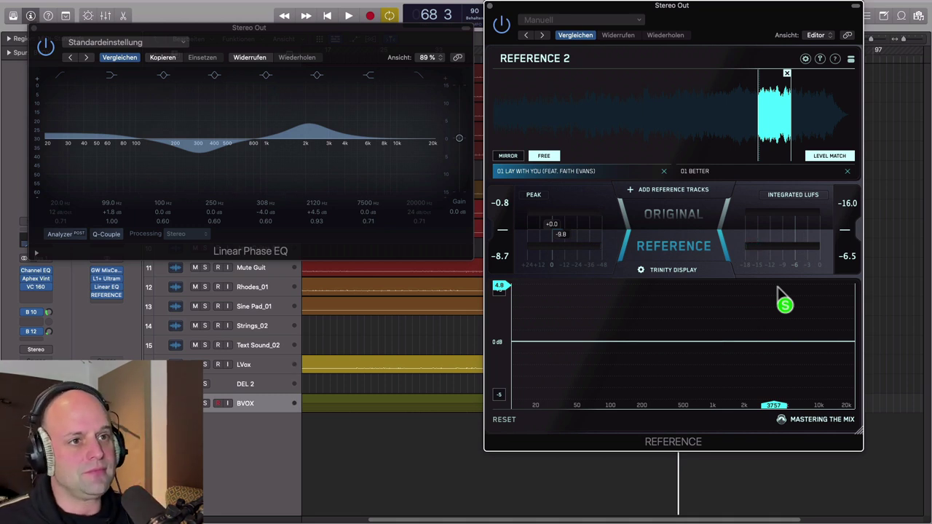
pyautogui.click(34, 28)
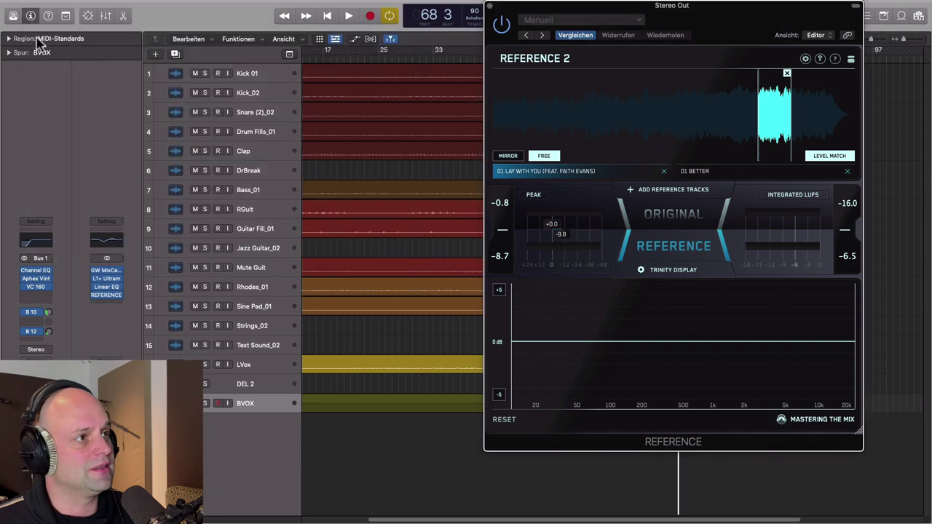
pyautogui.moveTo(718, 21); pyautogui.dragTo(593, 24)
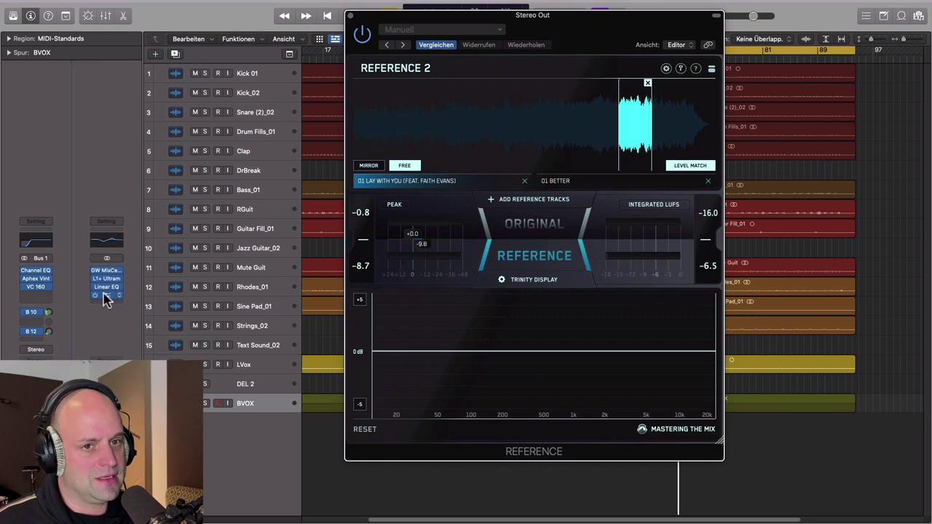
# Enable Punch Dots in the Trinity display settings and close the settings.
pyautogui.click(559, 281)
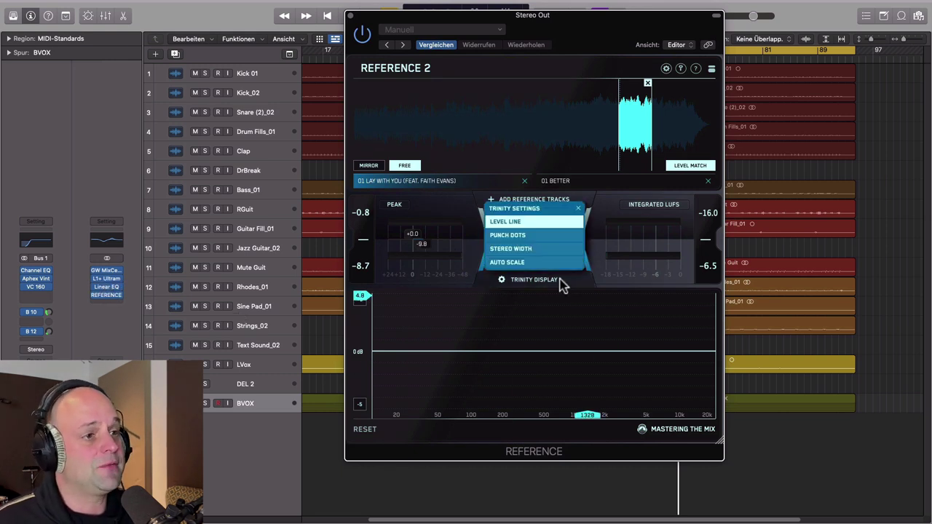
pyautogui.click(537, 236)
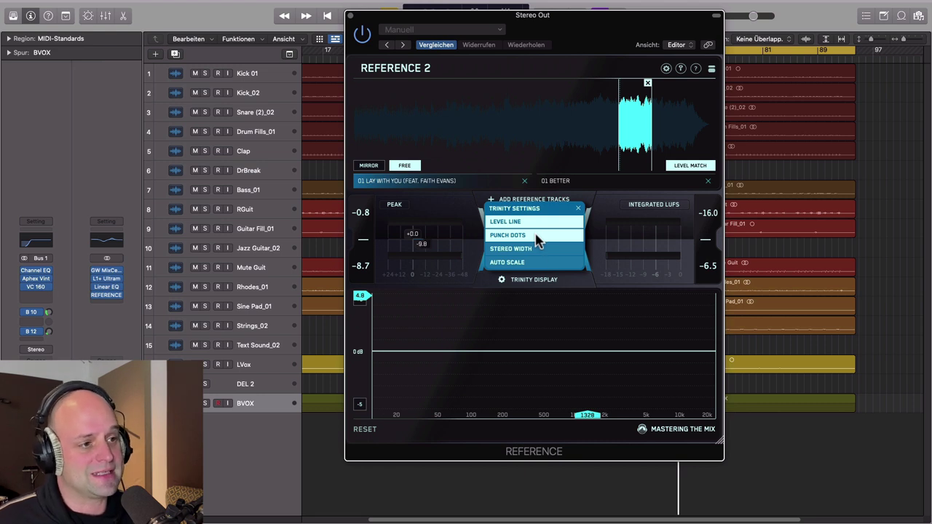
pyautogui.click(618, 327)
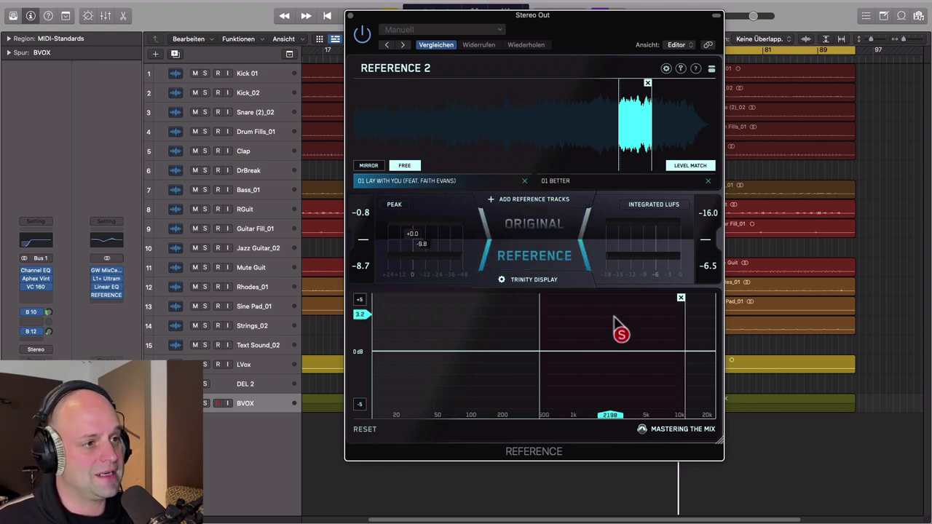
# Switch to the original, clear the solo band, and play the section to check the Trinity display around 300 Hz before stopping.
pyautogui.click(551, 245)
pyautogui.moveTo(675, 305); pyautogui.dragTo(646, 377)
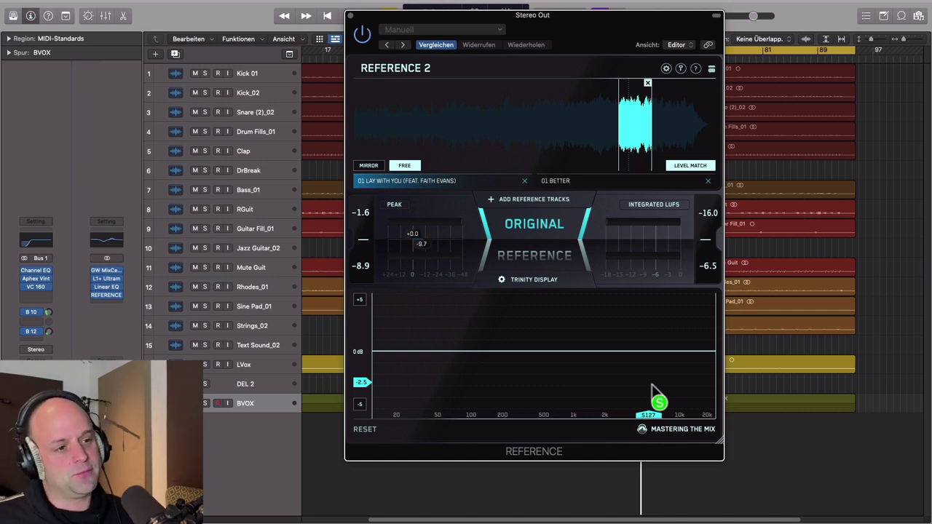
pyautogui.moveTo(653, 390); pyautogui.dragTo(524, 374)
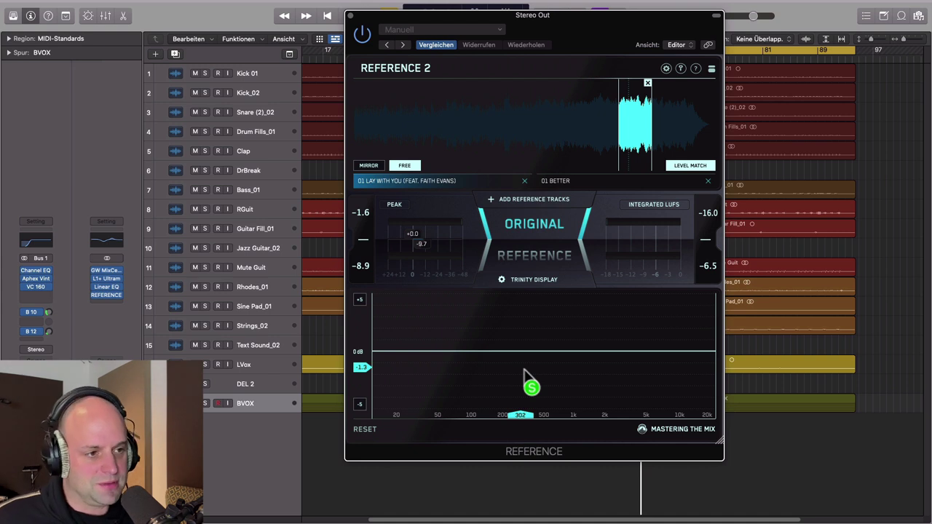
pyautogui.press('space')
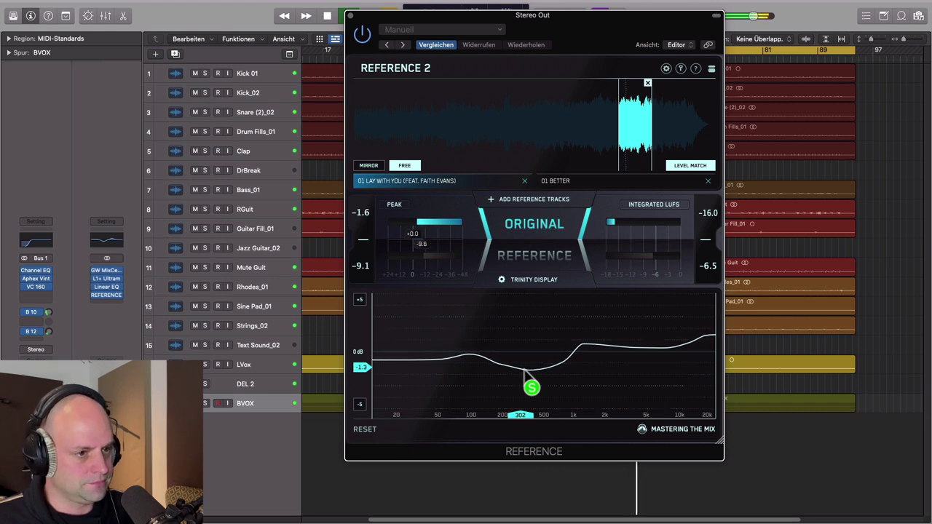
pyautogui.press('space')
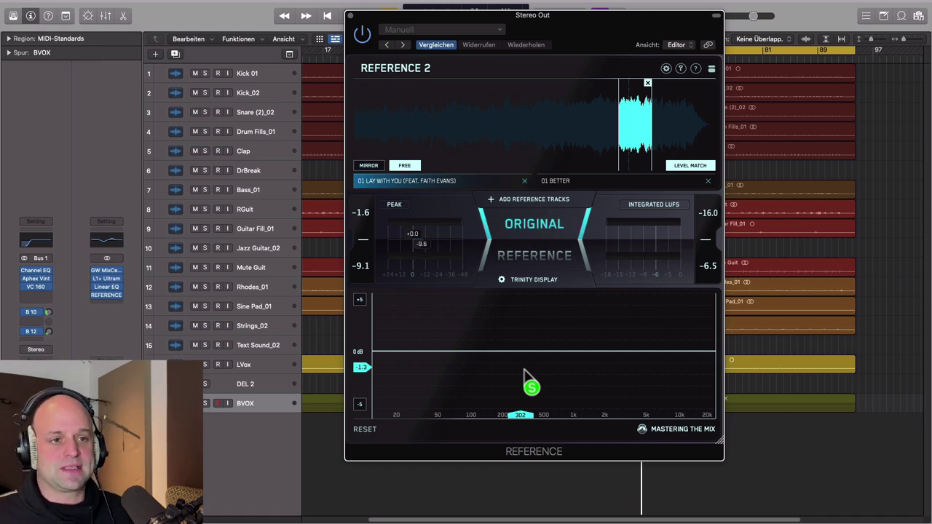
# Show the mixer with an enlarged view, examine the channel strips' processing beside the REFERENCE window, and hide the mixer again.
pyautogui.press('x')
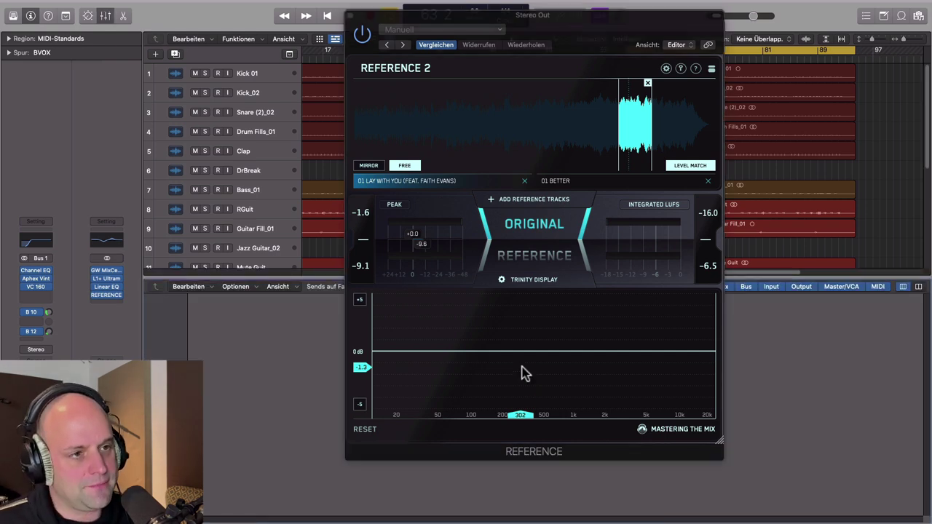
pyautogui.moveTo(543, 32); pyautogui.dragTo(777, 31)
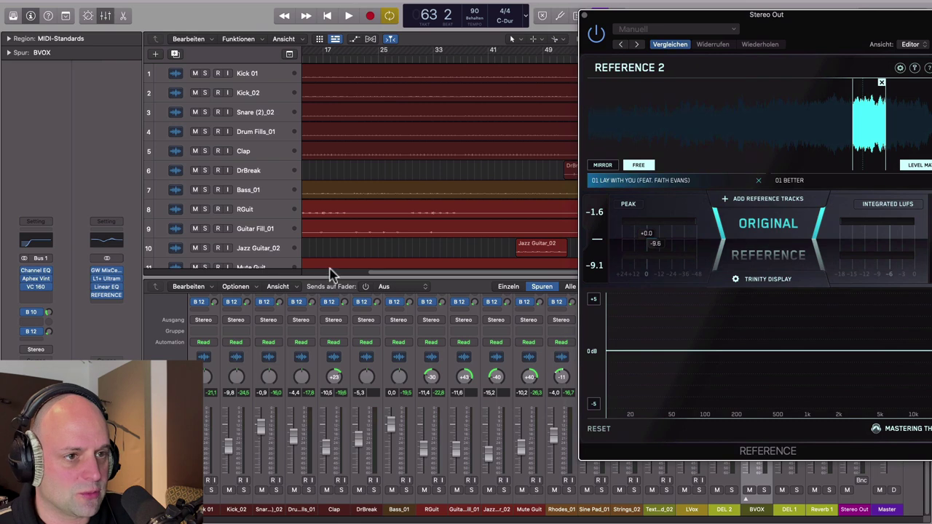
pyautogui.moveTo(325, 283); pyautogui.dragTo(316, 83)
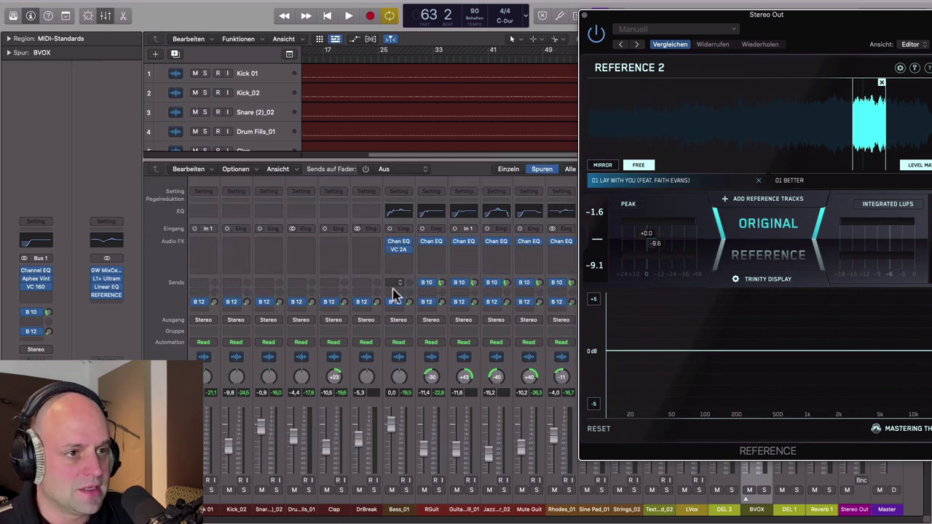
pyautogui.moveTo(825, 35); pyautogui.dragTo(684, 69)
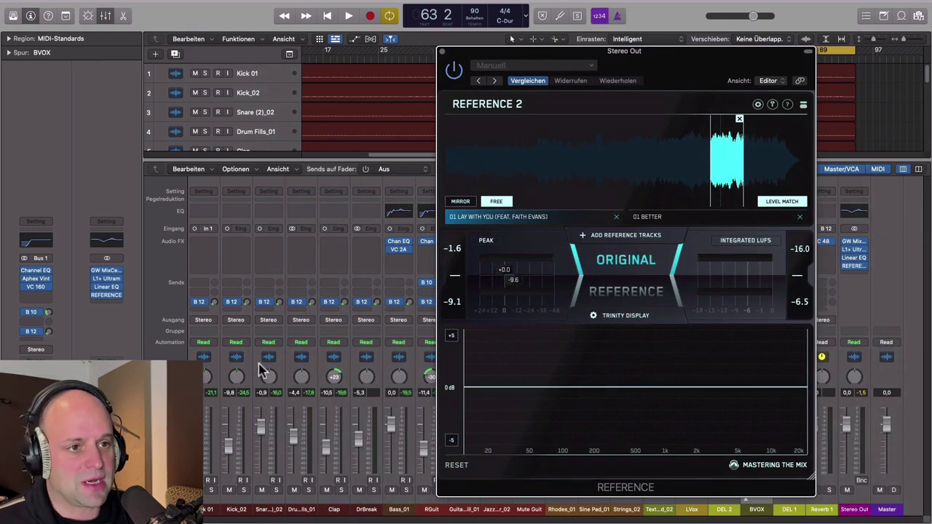
pyautogui.press('x')
pyautogui.moveTo(719, 69); pyautogui.dragTo(707, 64)
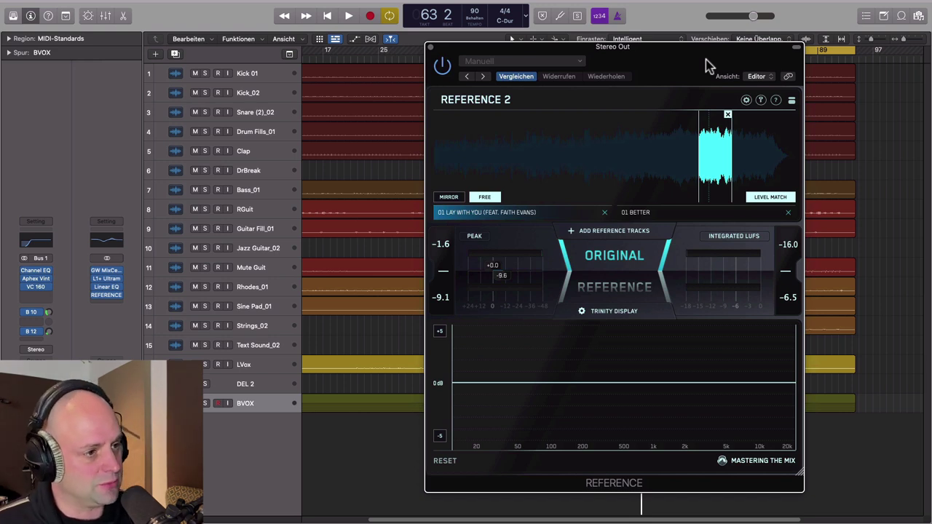
# Enable Stereo Width in the Trinity display settings, reposition the REFERENCE window, and start playback.
pyautogui.click(626, 312)
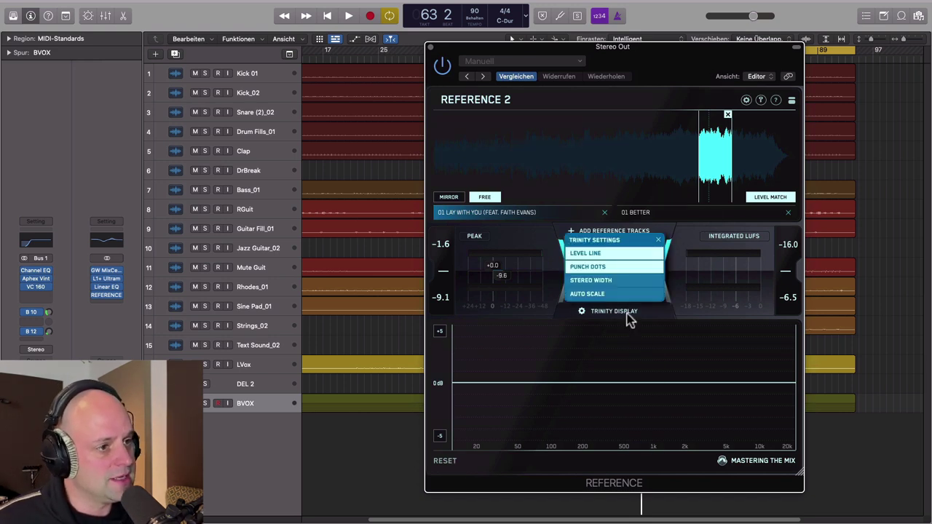
pyautogui.click(599, 282)
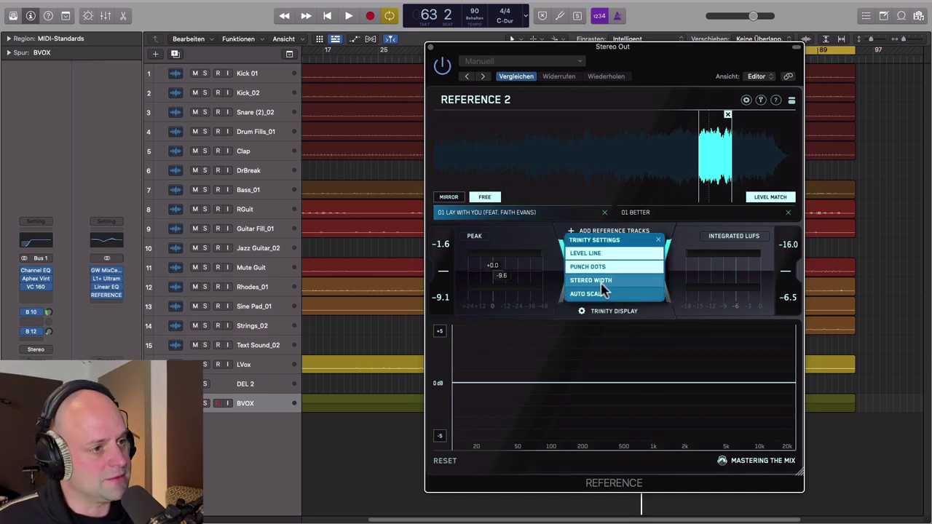
pyautogui.click(628, 313)
pyautogui.moveTo(720, 76); pyautogui.dragTo(607, 77)
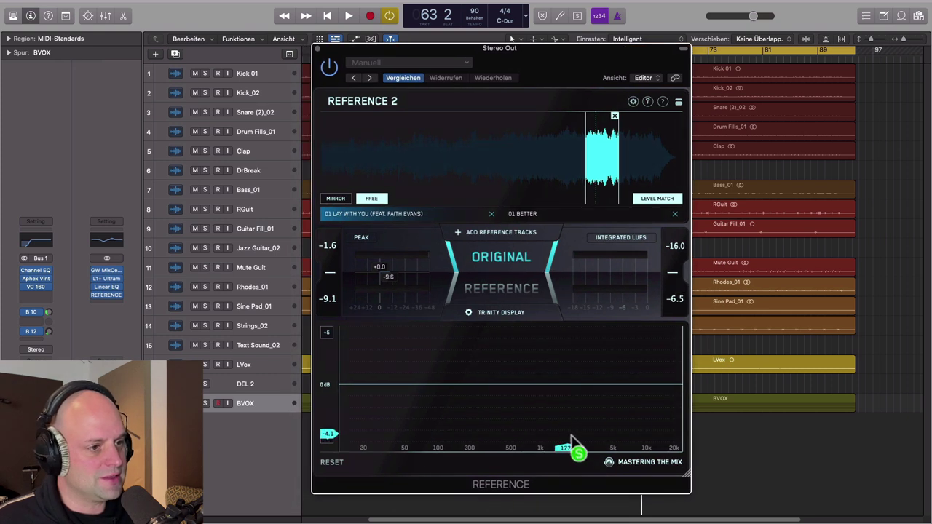
pyautogui.press('space')
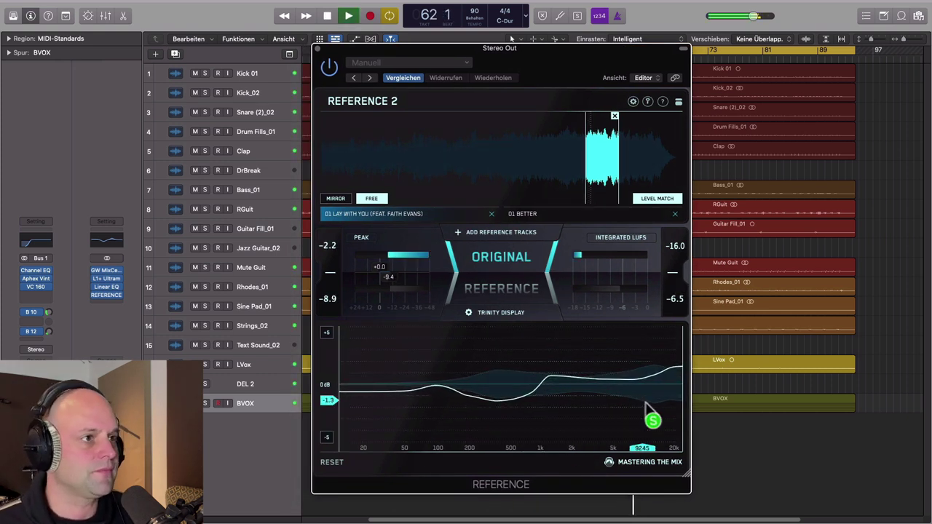
# Compare the stereo width of the reference with that of the original during playback, and stop playback.
pyautogui.moveTo(545, 73); pyautogui.dragTo(644, 54)
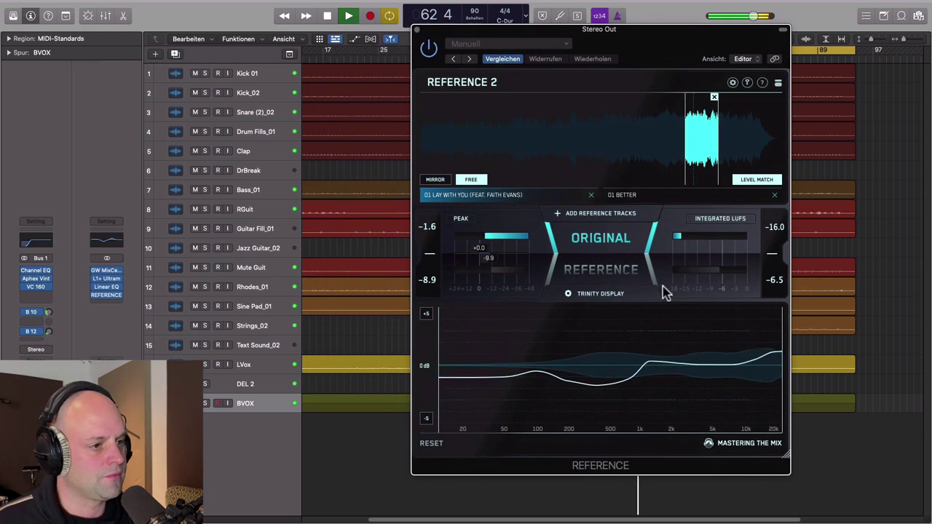
pyautogui.click(611, 275)
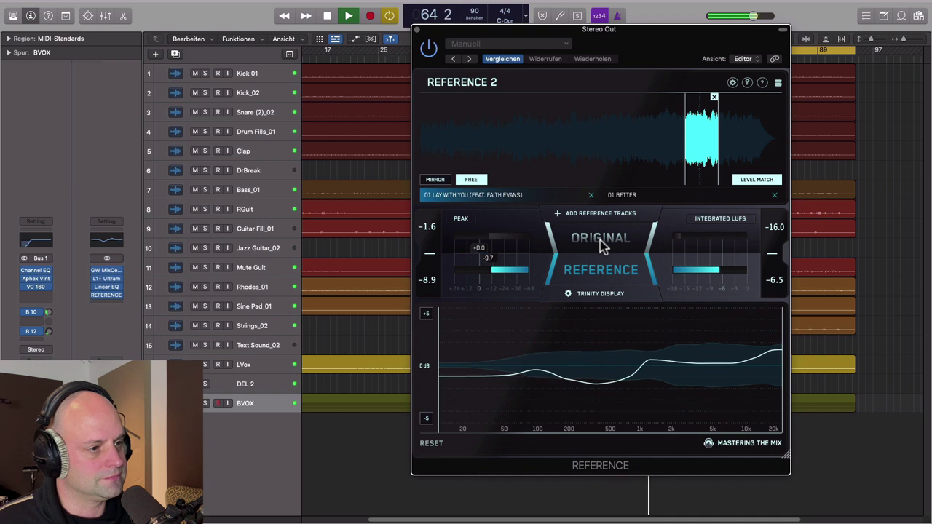
pyautogui.click(599, 239)
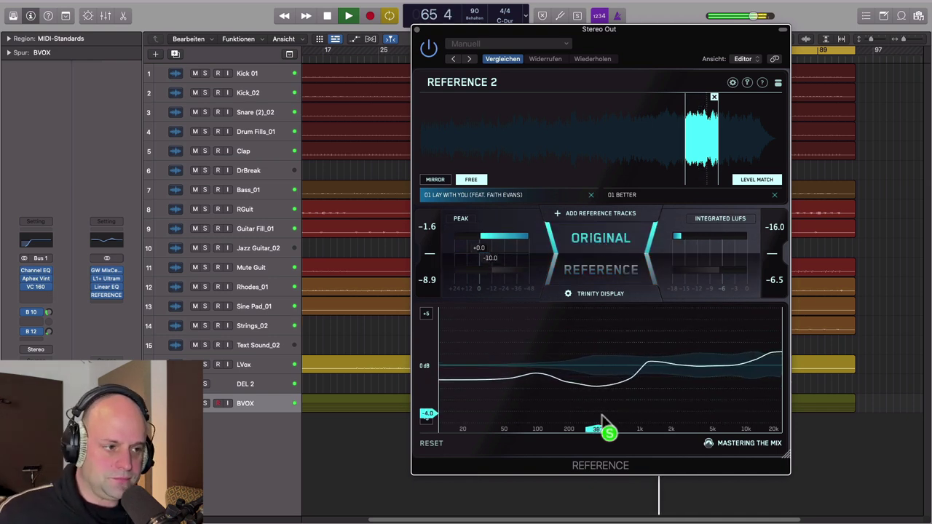
pyautogui.press('space')
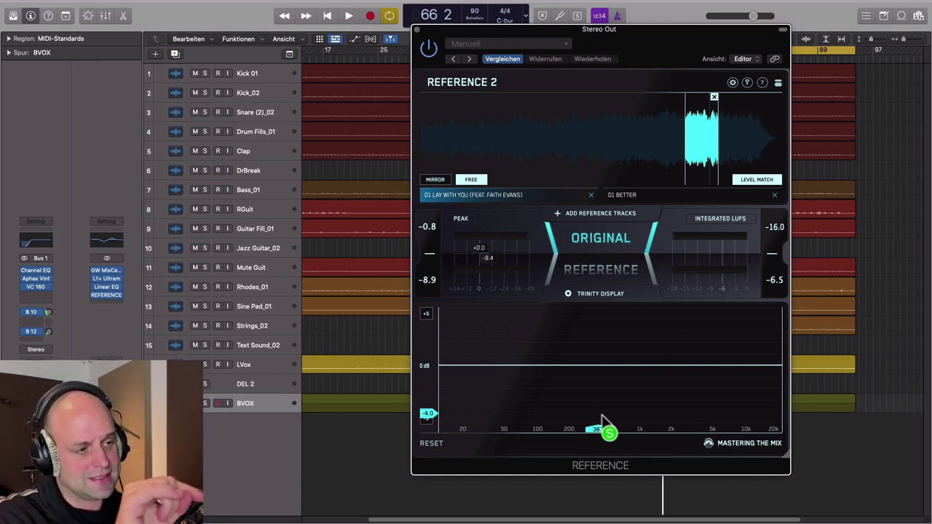
# Switch monitoring to the reference and back to the original, and move the REFERENCE window aside to uncover more tracks.
pyautogui.click(601, 274)
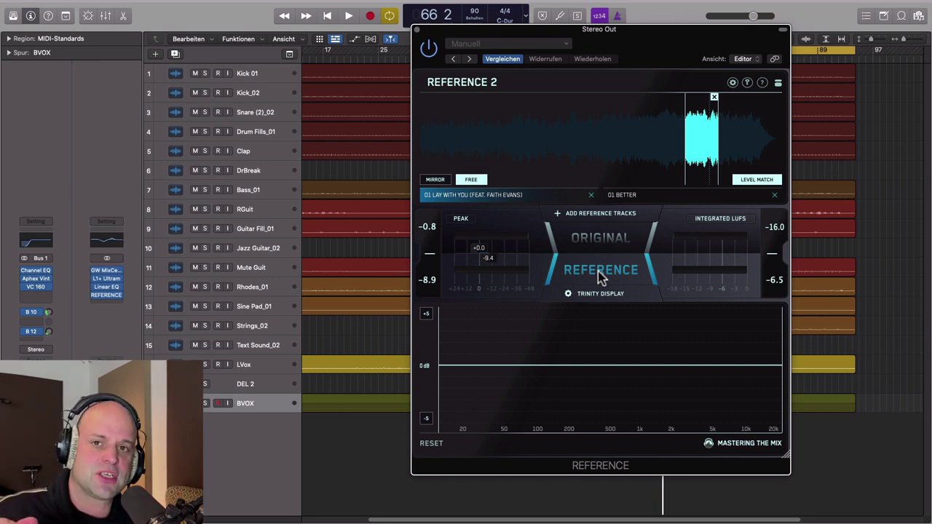
pyautogui.click(600, 275)
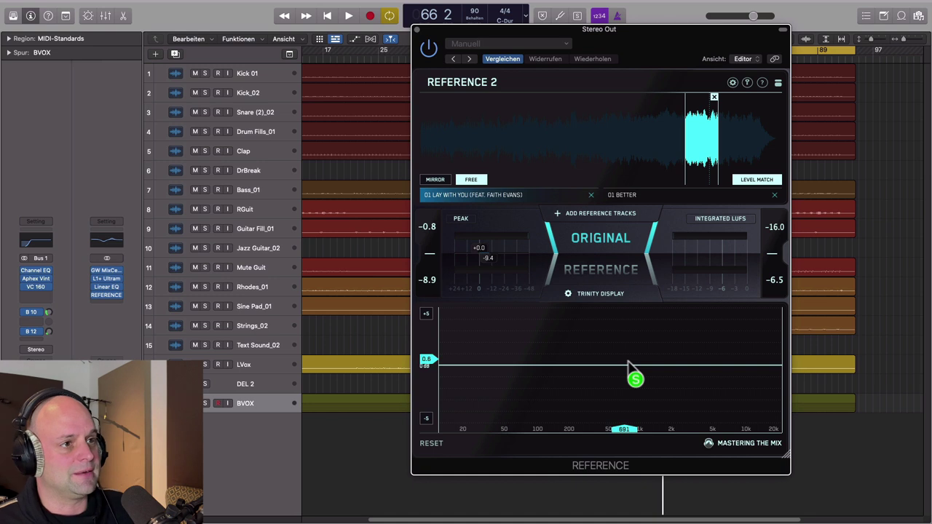
pyautogui.moveTo(509, 29); pyautogui.dragTo(650, 5)
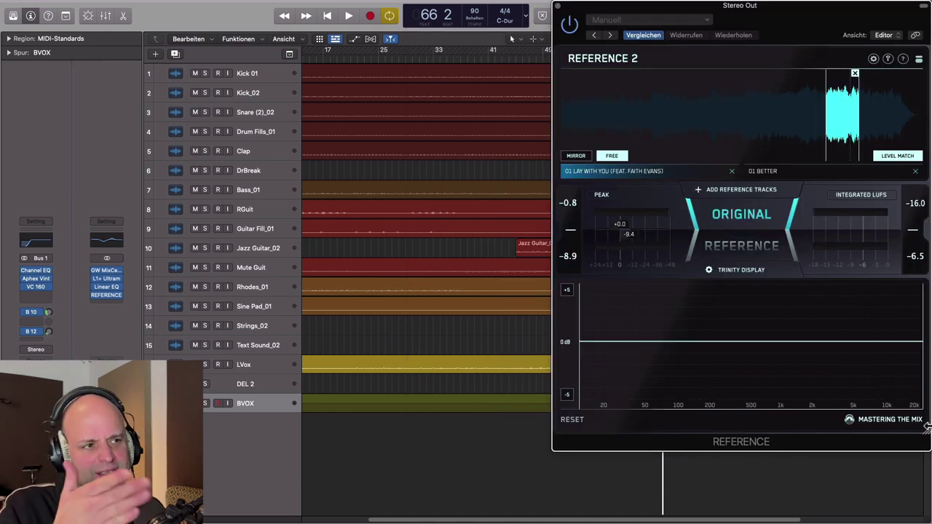